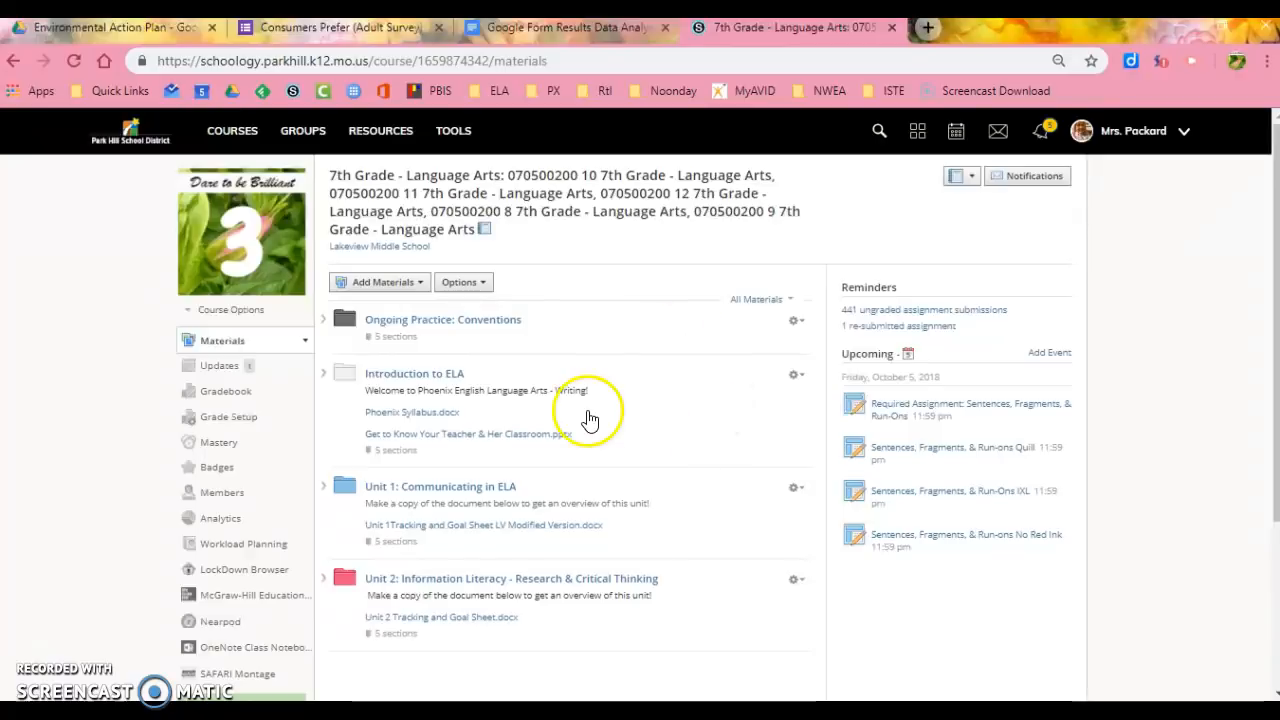
# - Open the Google Form Results Data Analysis Assignment in Unit 2's Alternate Forms of Evidence folder
pyautogui.click(490, 580)
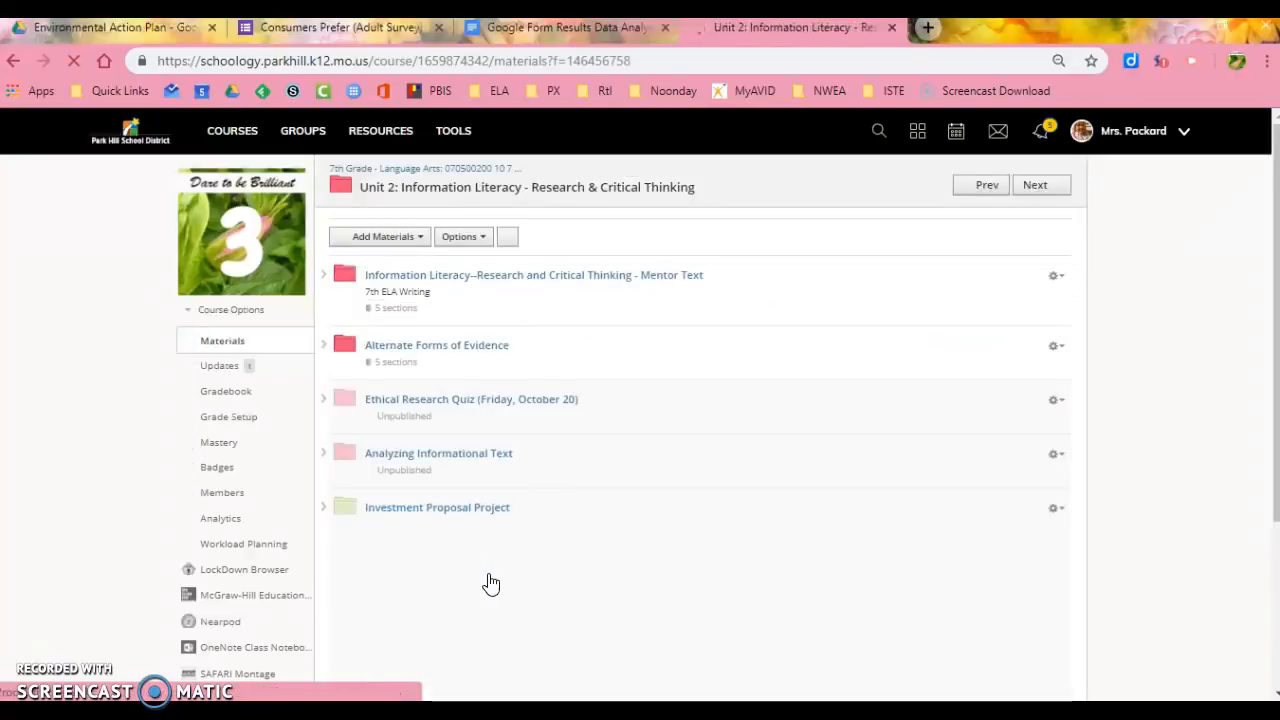
pyautogui.click(470, 345)
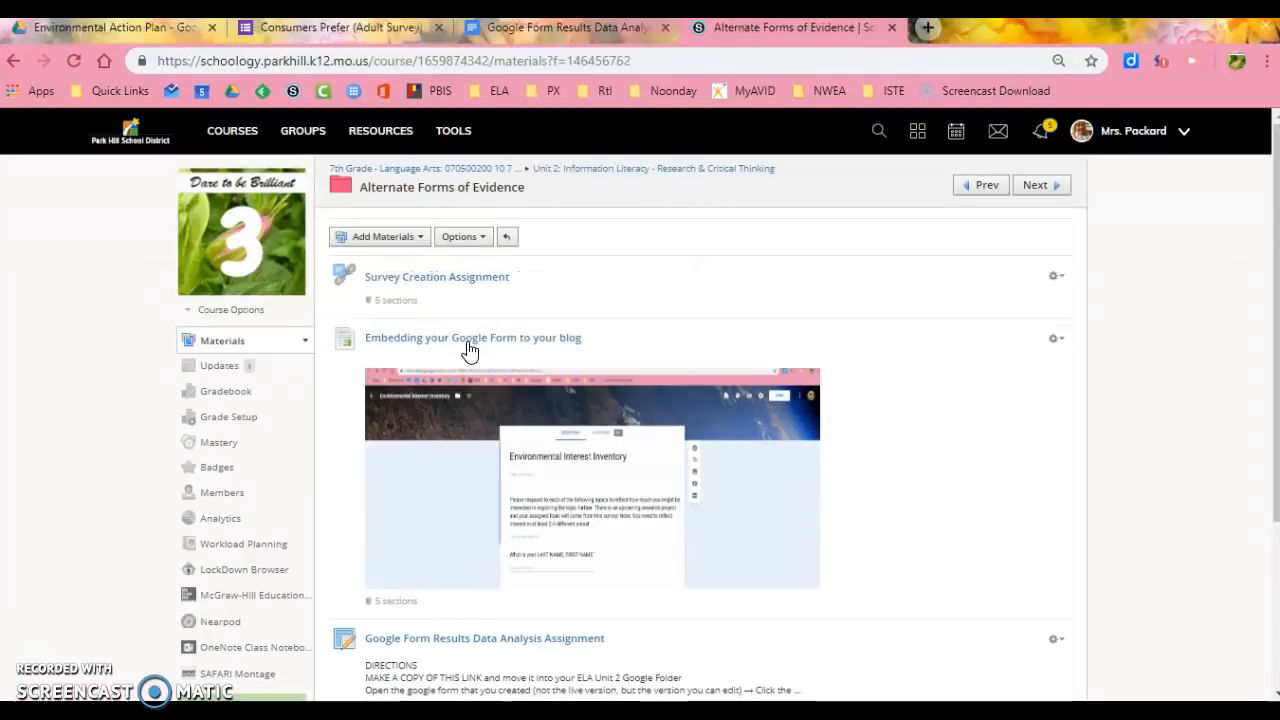
pyautogui.scroll(-3, 649, 369)
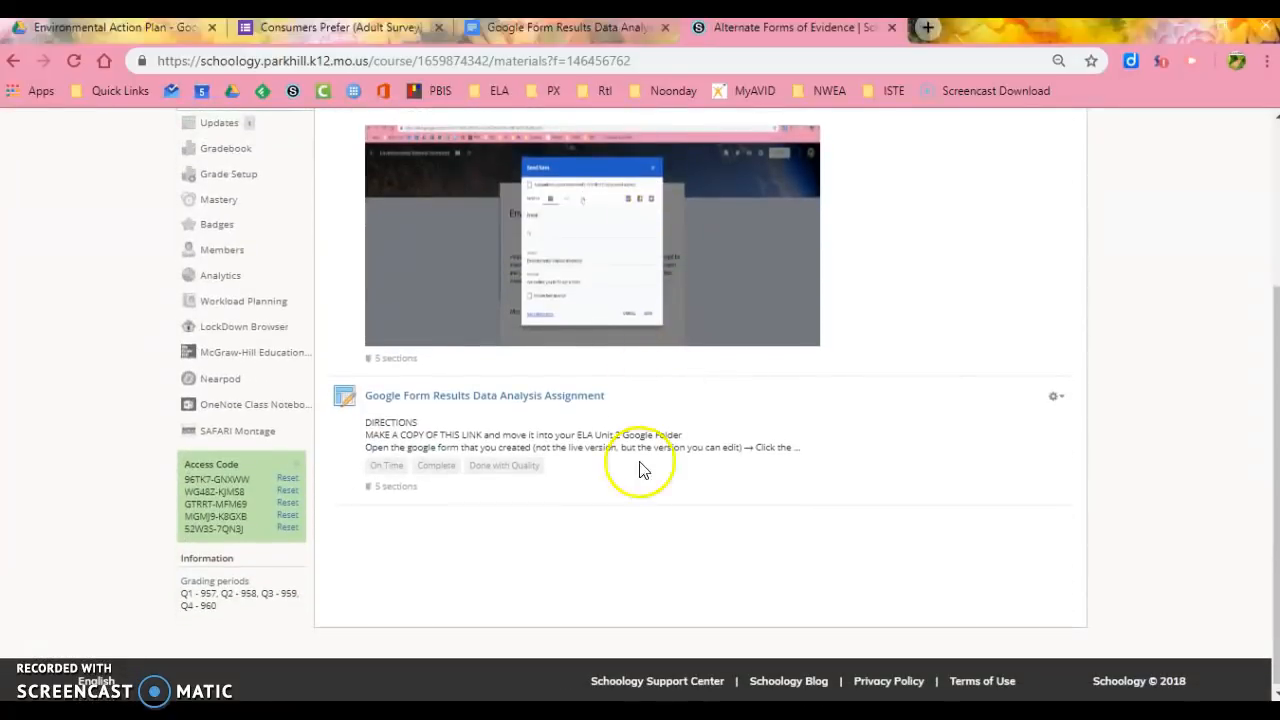
pyautogui.click(462, 396)
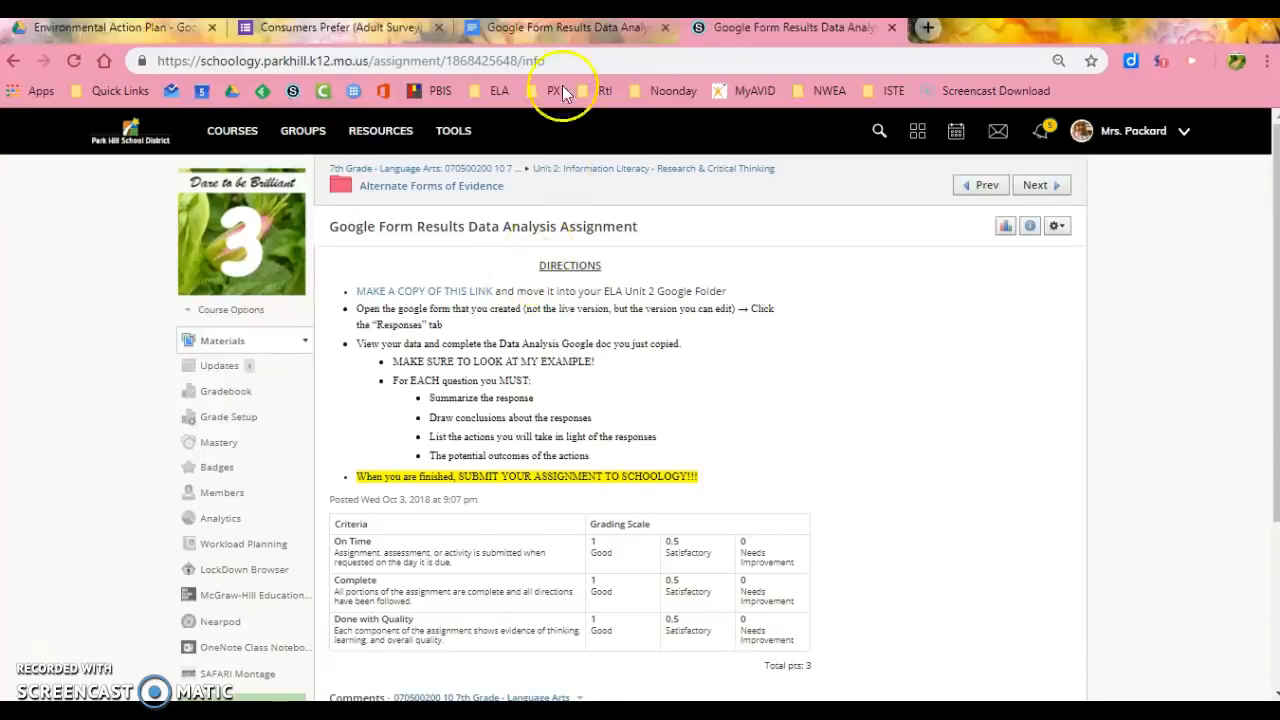
# - Look over the Google Form Results Data Analysis document, the assignment directions and the question options of the Consumers Prefer (Adult Survey) form
pyautogui.click(571, 32)
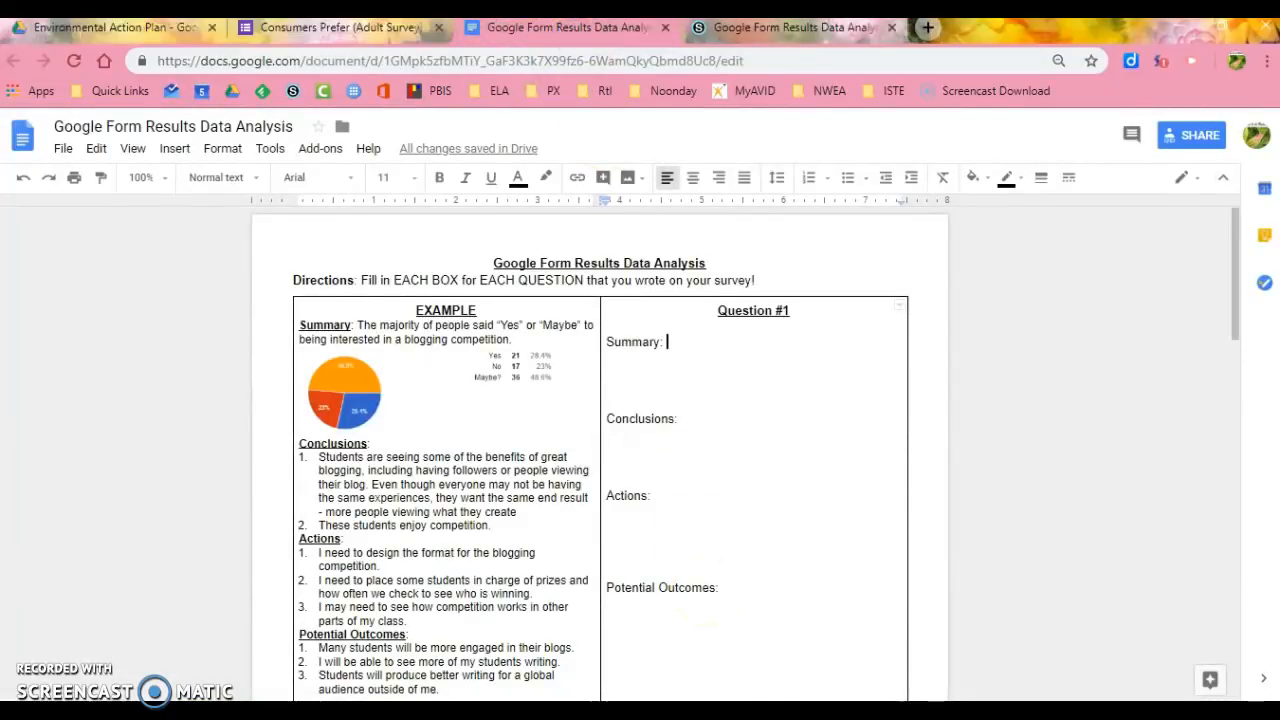
pyautogui.click(800, 30)
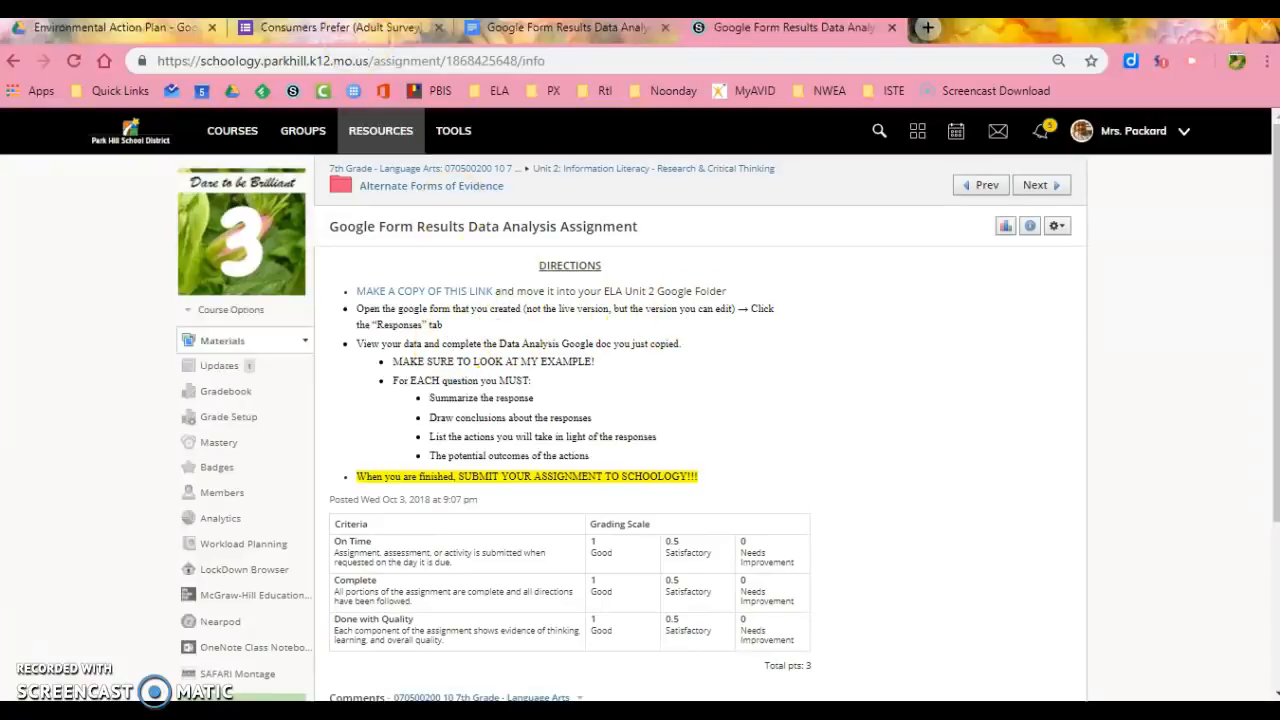
pyautogui.click(347, 36)
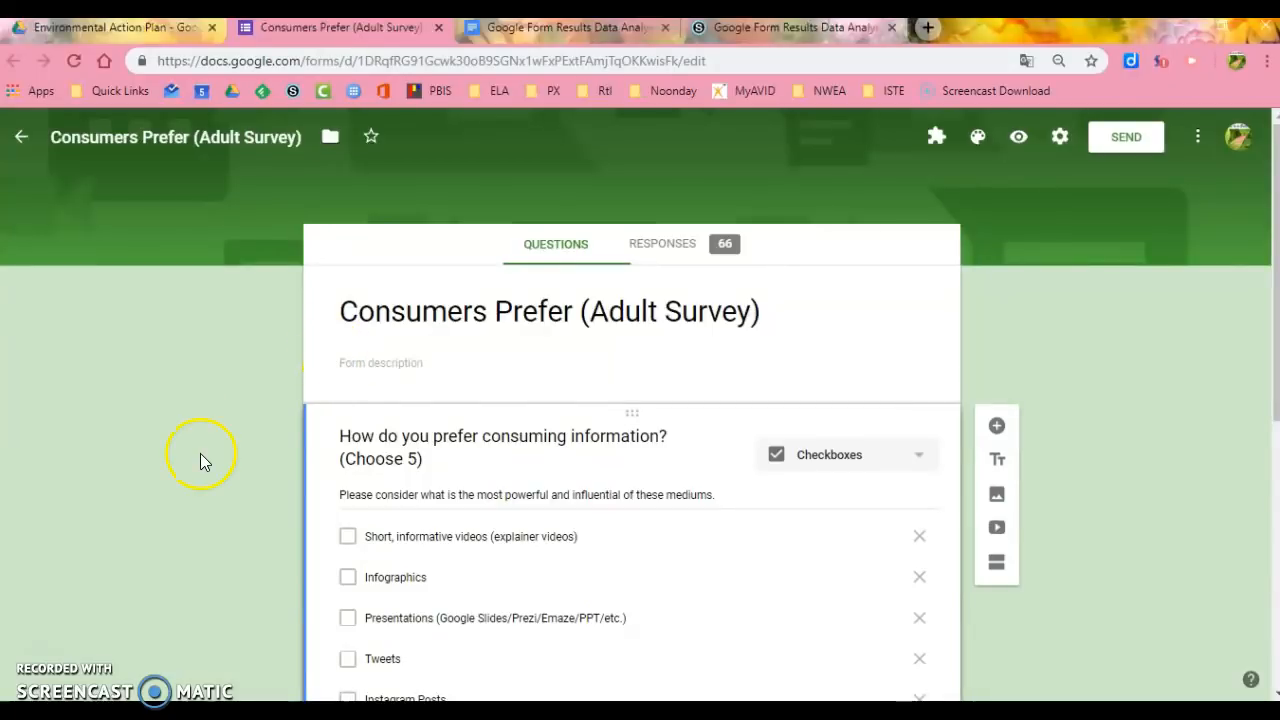
pyautogui.scroll(-1, 200, 455)
pyautogui.scroll(-1, 200, 462)
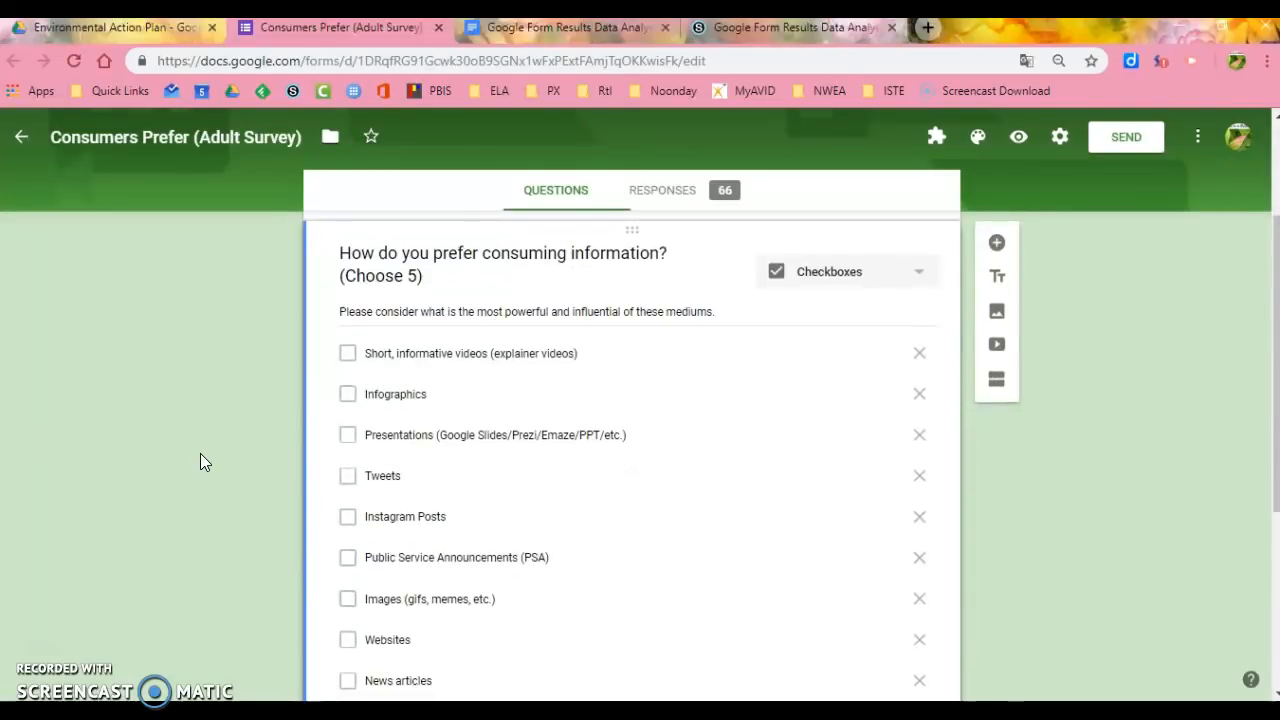
pyautogui.scroll(-1, 200, 455)
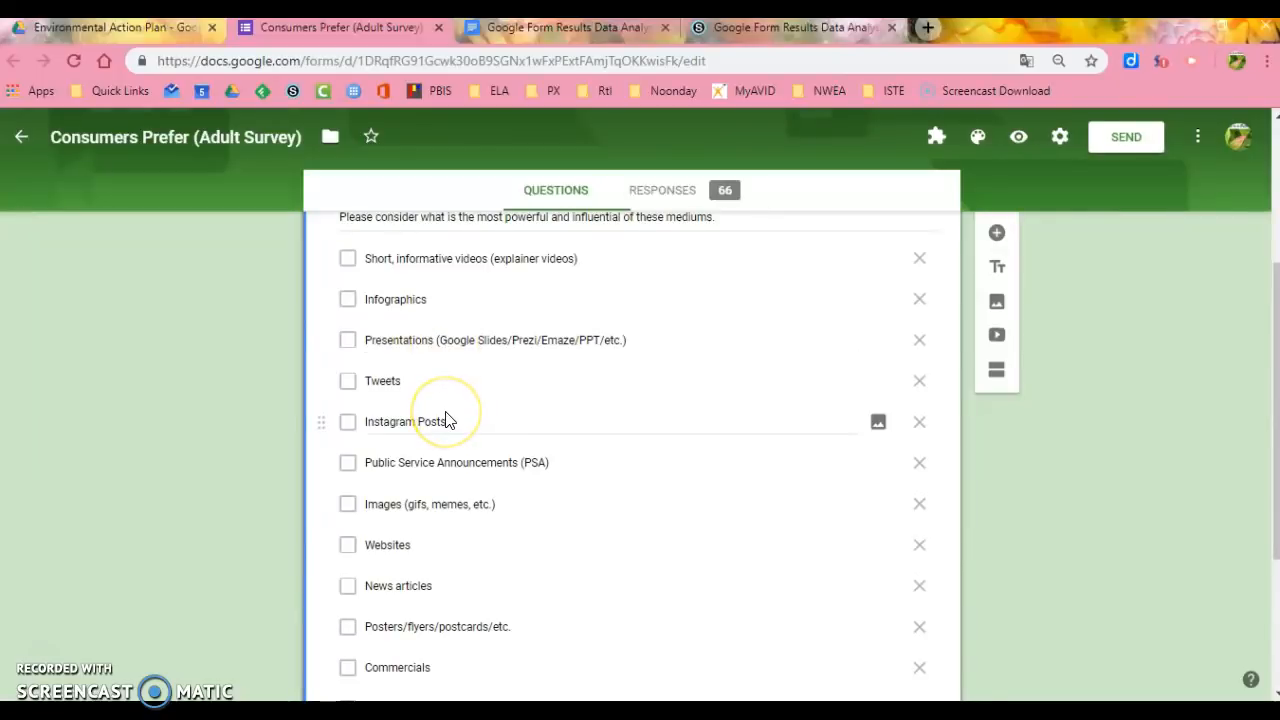
pyautogui.scroll(-2, 445, 421)
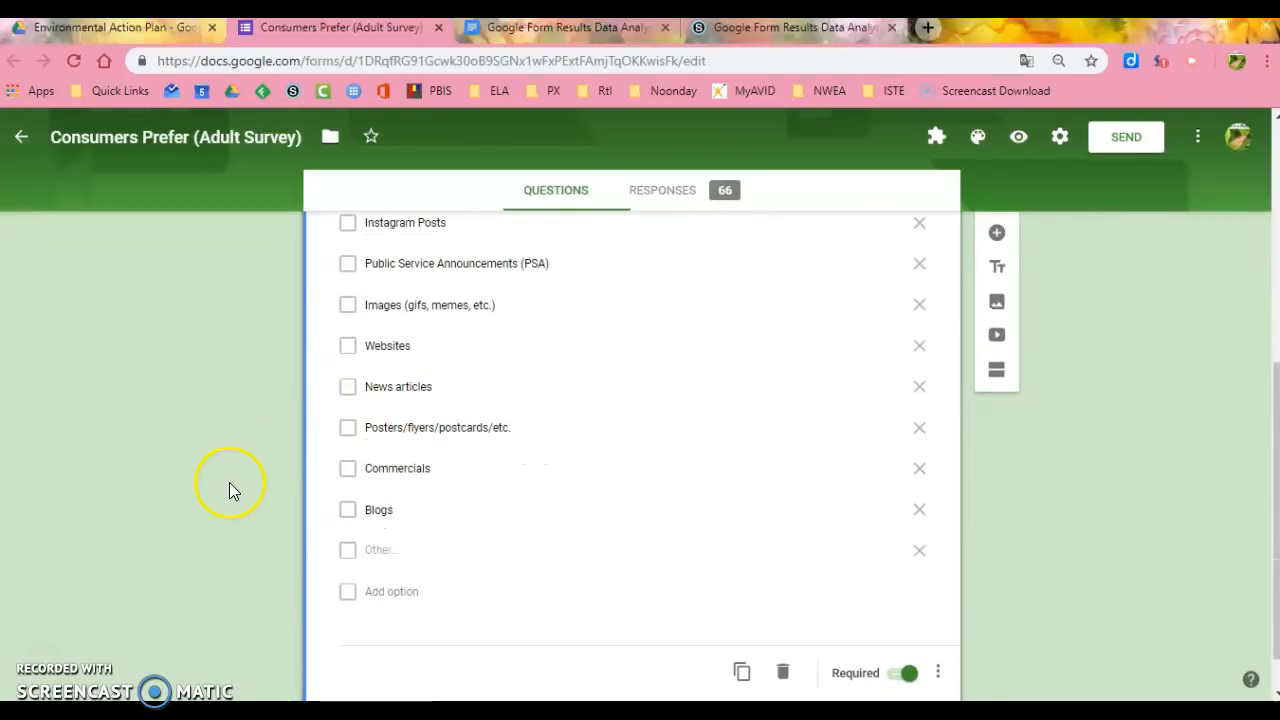
pyautogui.scroll(5, 229, 482)
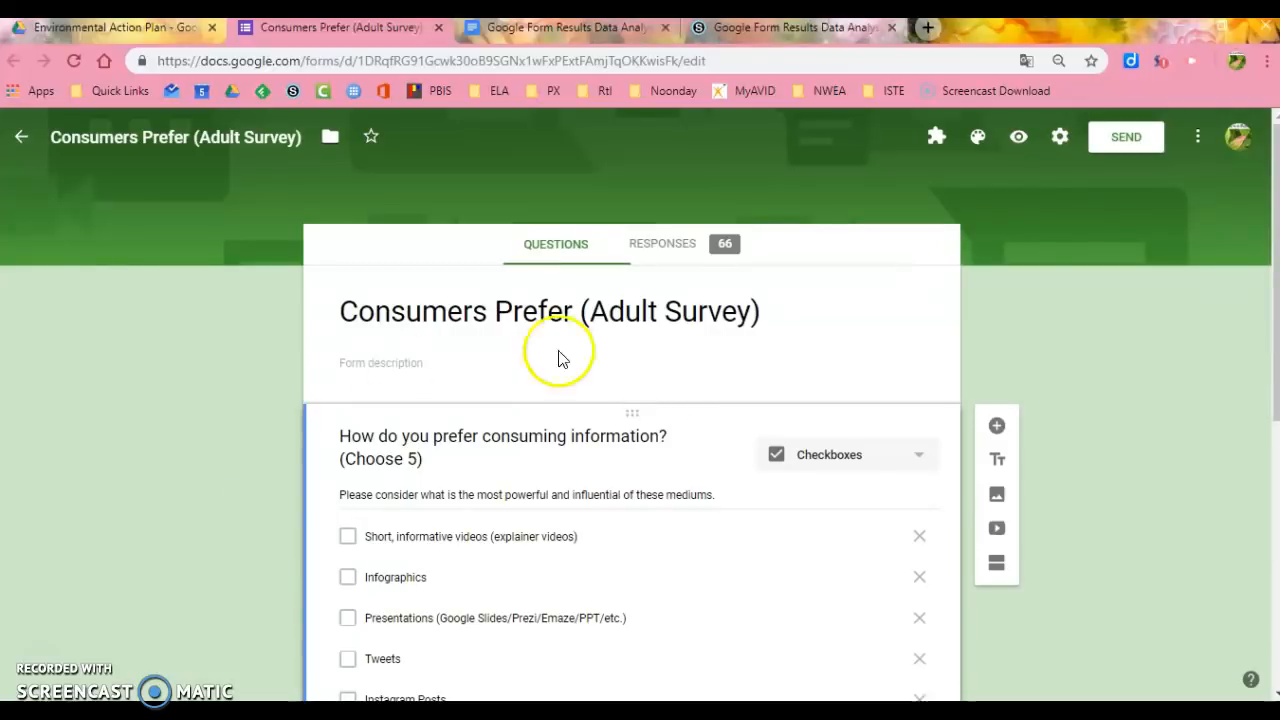
# - Open the survey form's response summary and examine the chart for "How do you prefer consuming information? (Choose 5)"
pyautogui.click(703, 243)
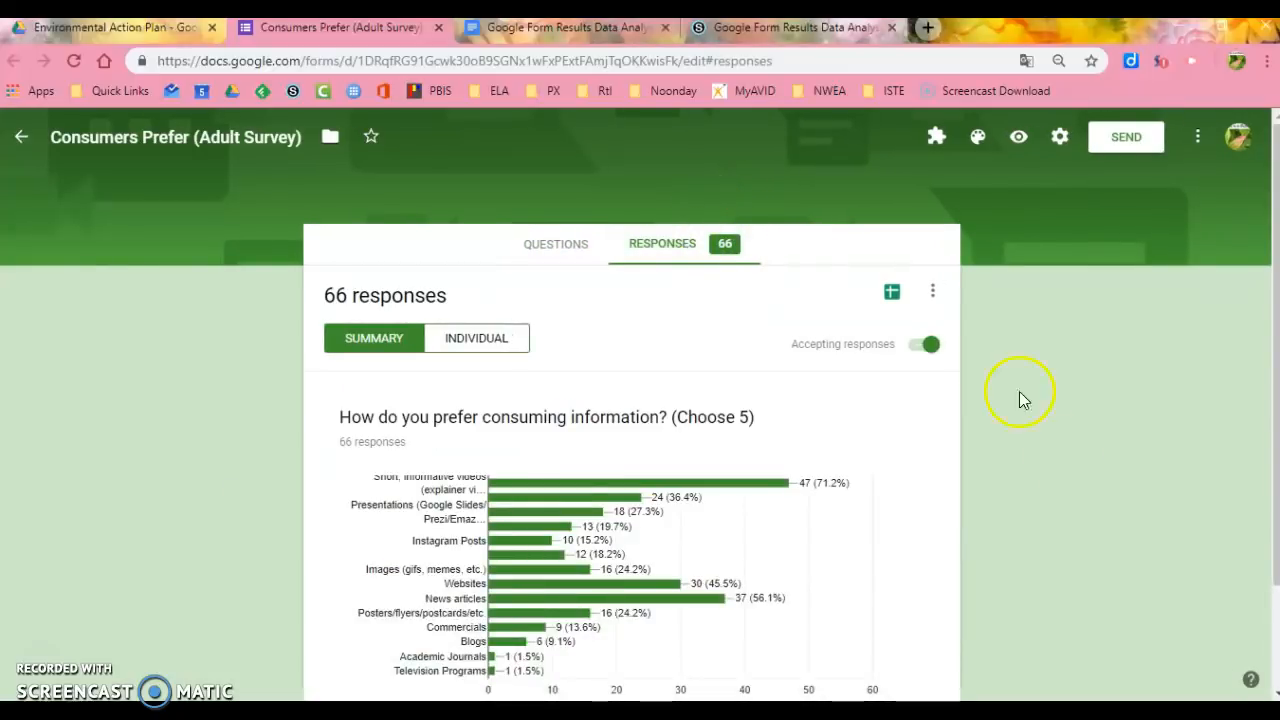
pyautogui.scroll(-1, 1060, 501)
pyautogui.scroll(-1, 1060, 501)
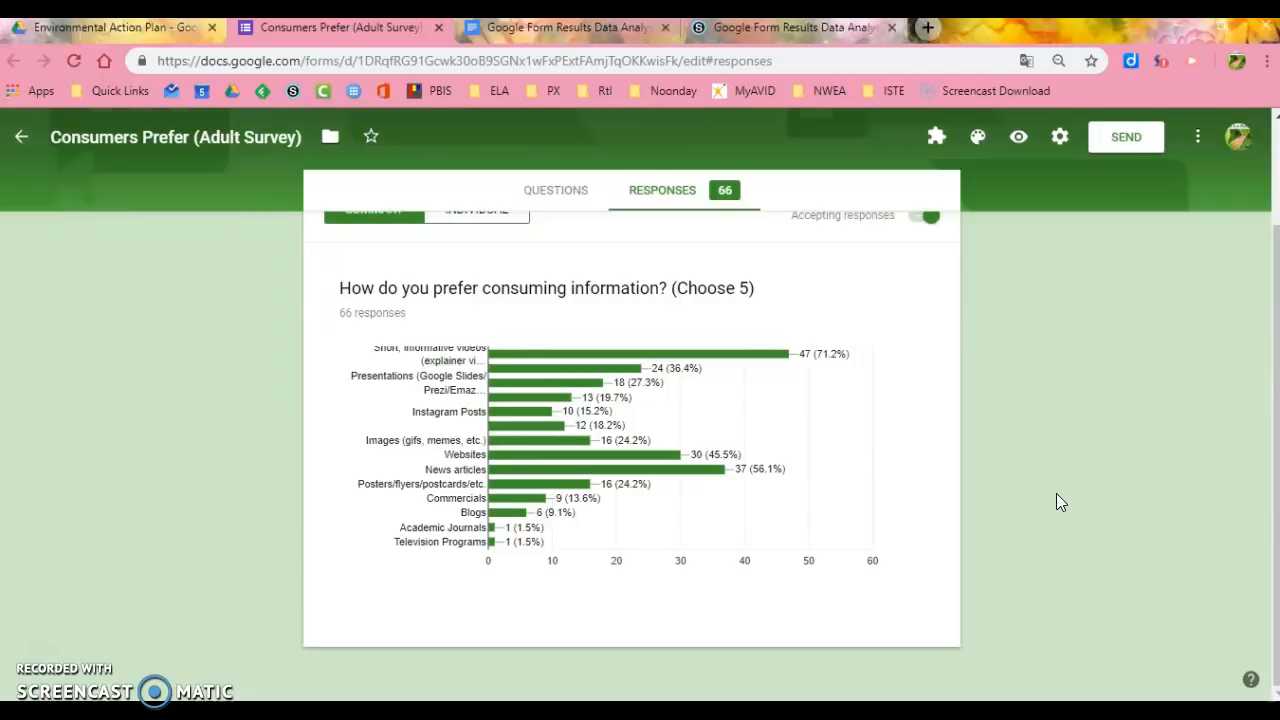
pyautogui.scroll(1, 732, 505)
pyautogui.scroll(-1, 732, 505)
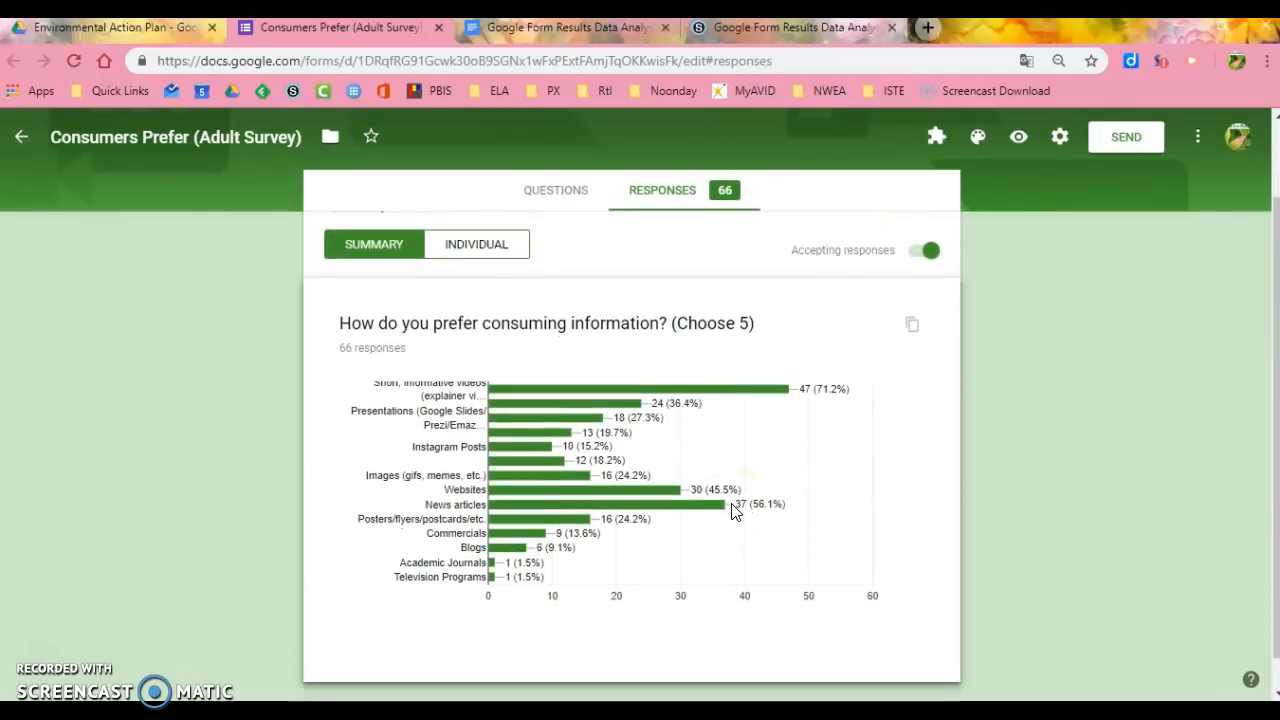
pyautogui.scroll(-1, 732, 510)
pyautogui.click(1092, 505)
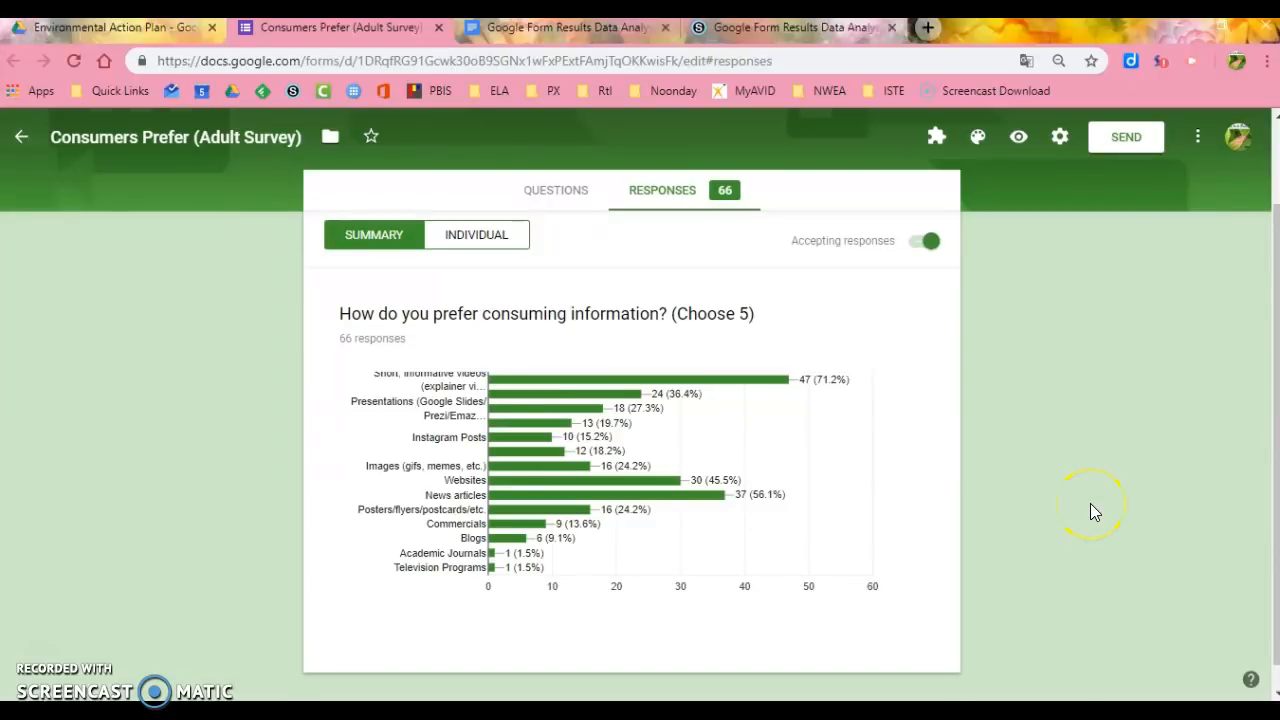
pyautogui.click(791, 165)
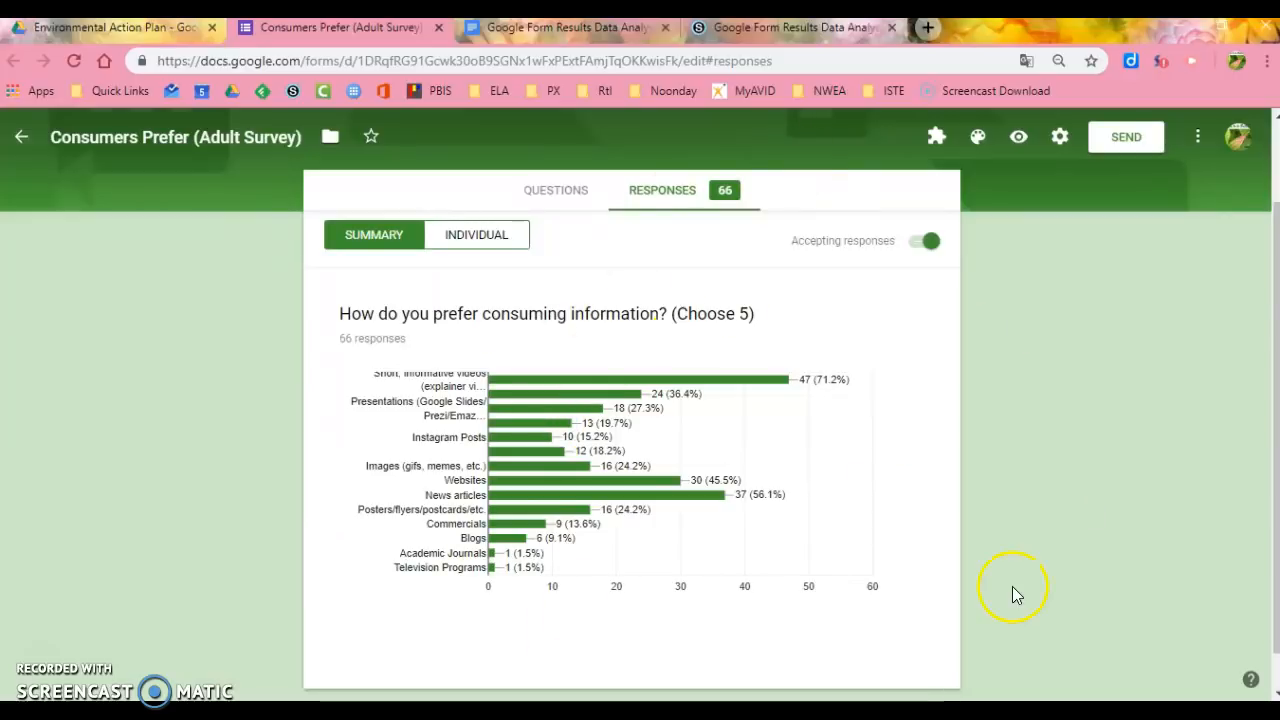
# - Open the Snipping Tool and capture the response chart together with its question heading
pyautogui.press('super')
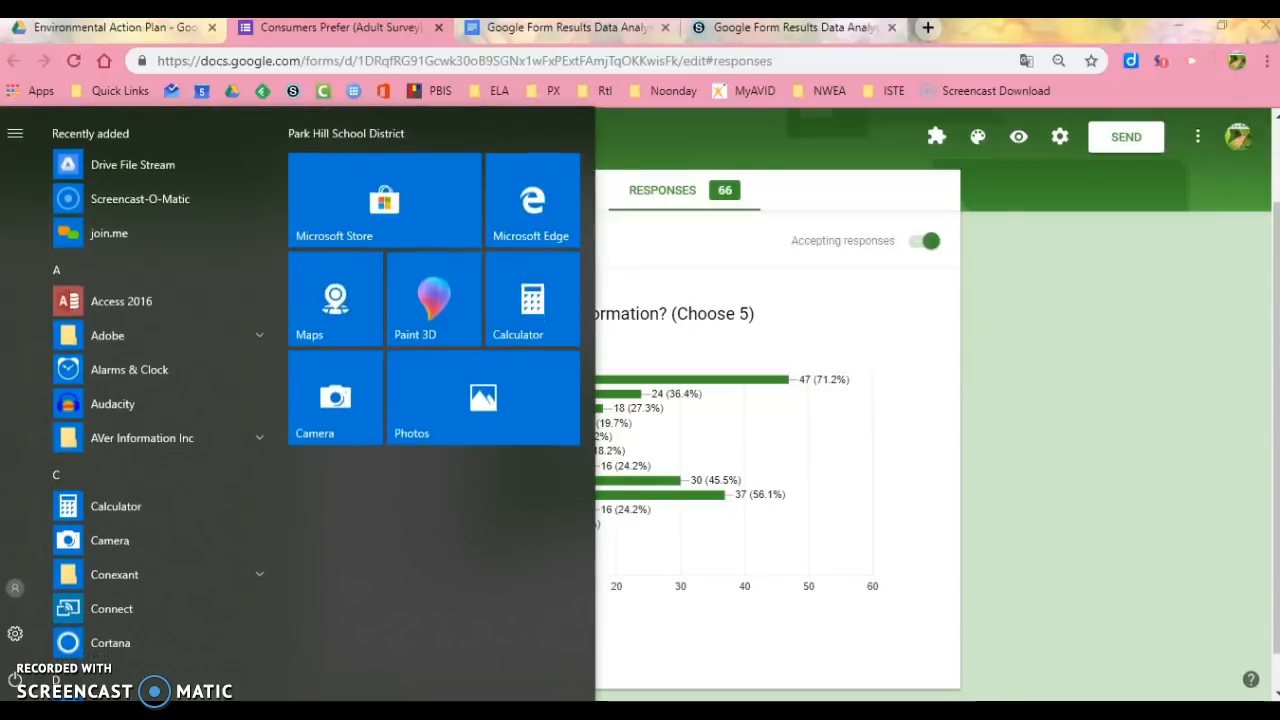
pyautogui.write('snkp')
pyautogui.press('BackSpace')
pyautogui.press('BackSpace')
pyautogui.write('ip')
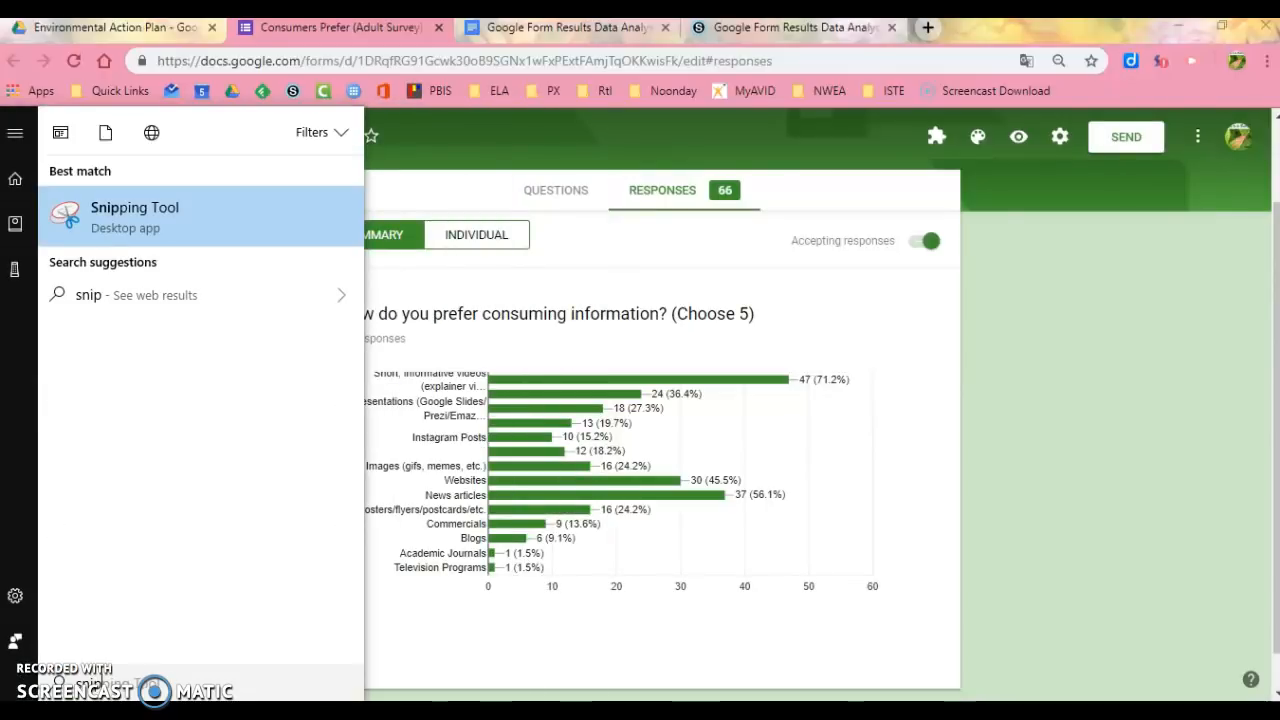
pyautogui.click(168, 214)
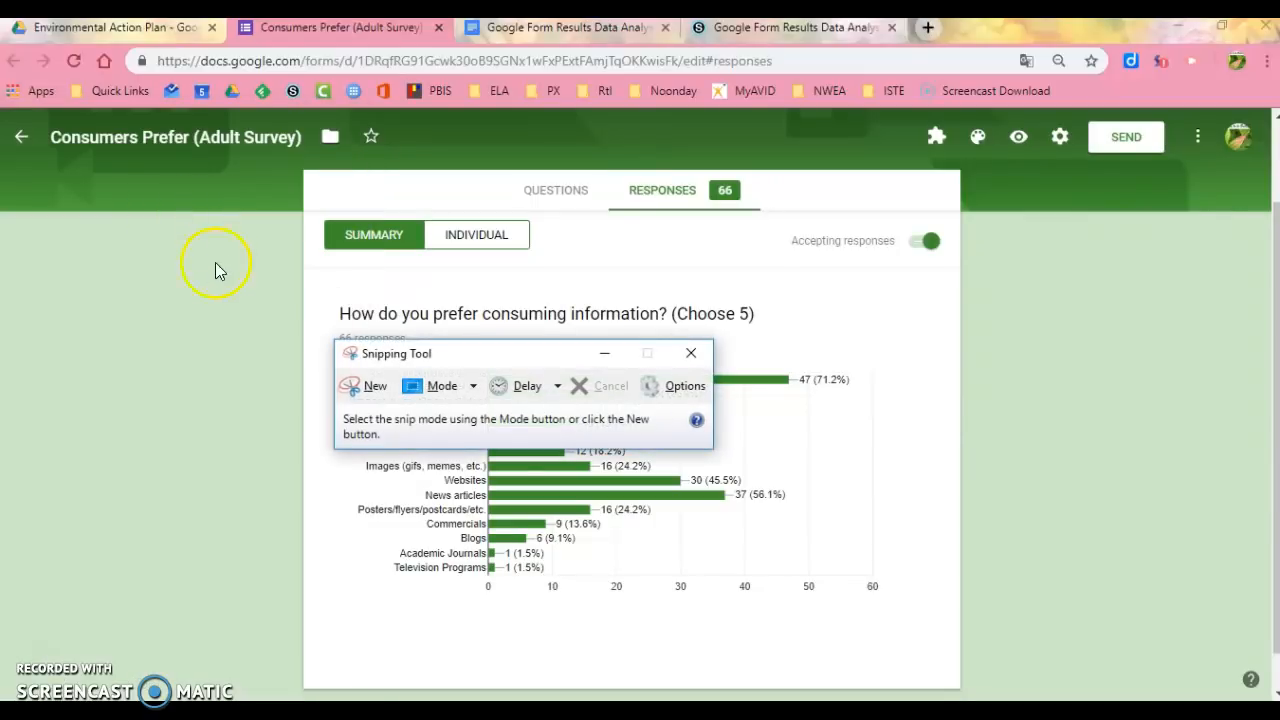
pyautogui.click(354, 387)
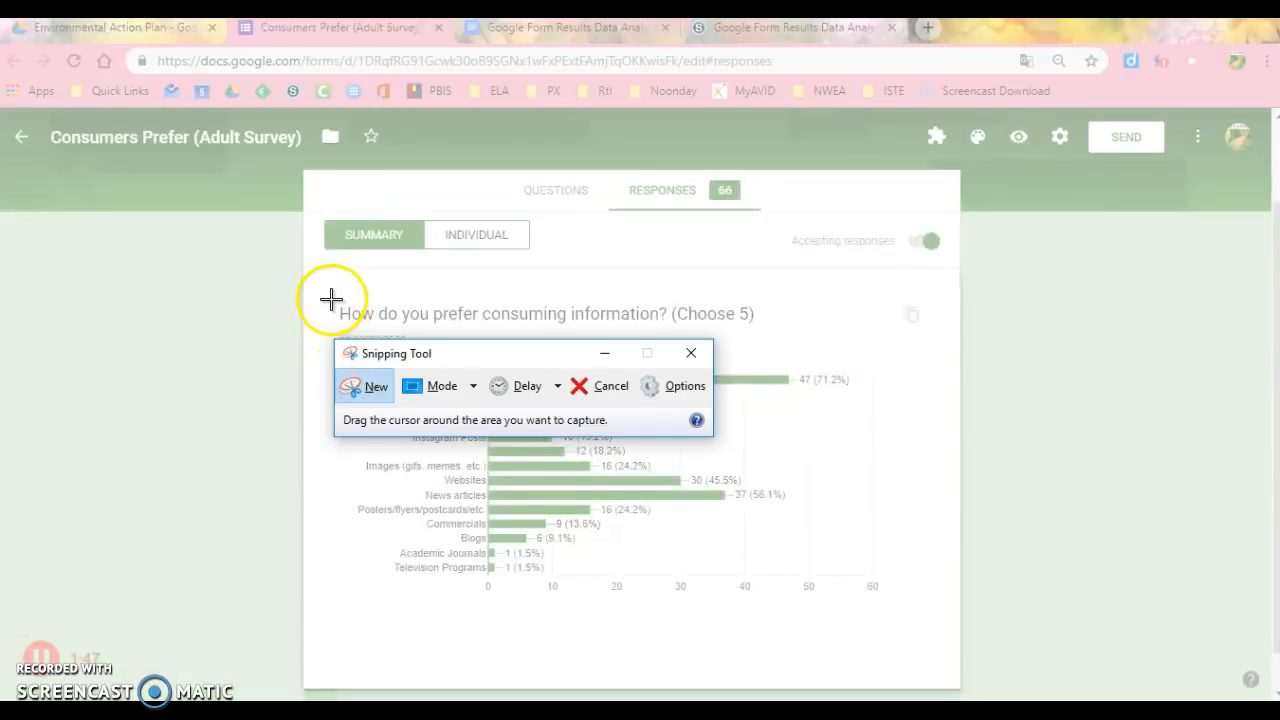
pyautogui.moveTo(328, 297); pyautogui.dragTo(925, 608)
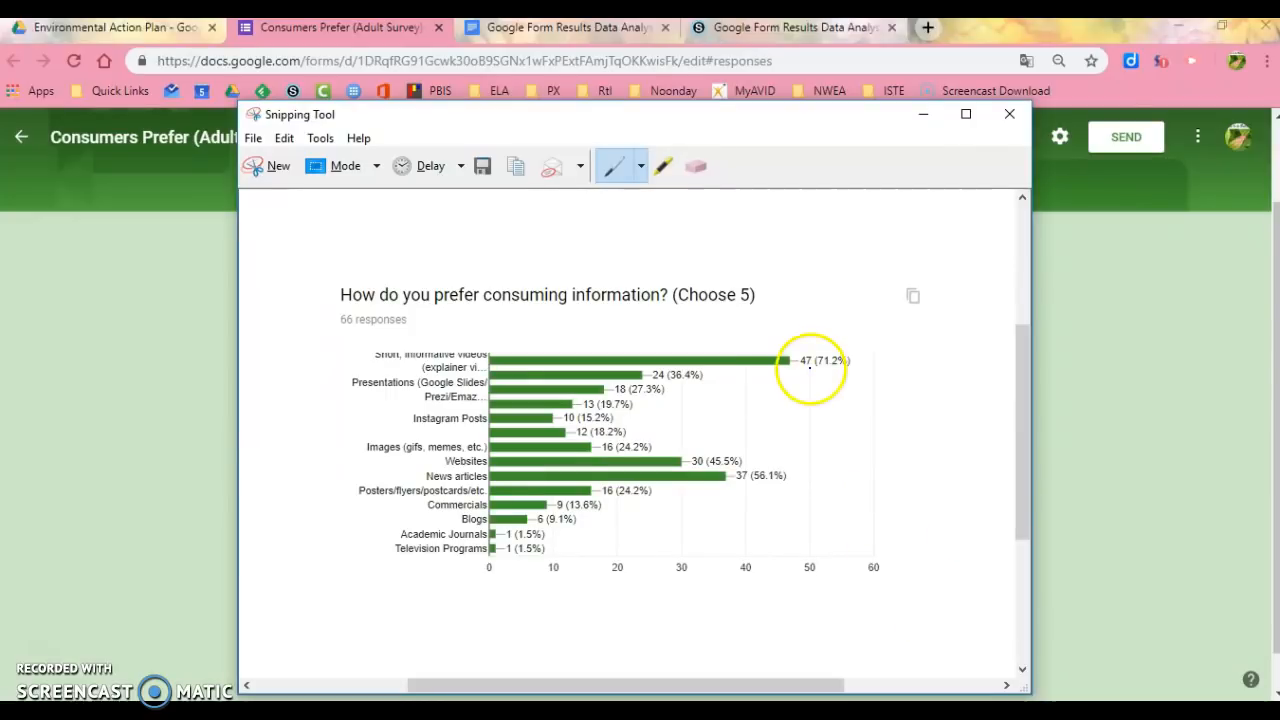
# - Paste the captured chart below the Summary label in the Question #1 cell of the analysis document and remove the extra blank lines above Conclusions
pyautogui.click(534, 32)
pyautogui.click(745, 342)
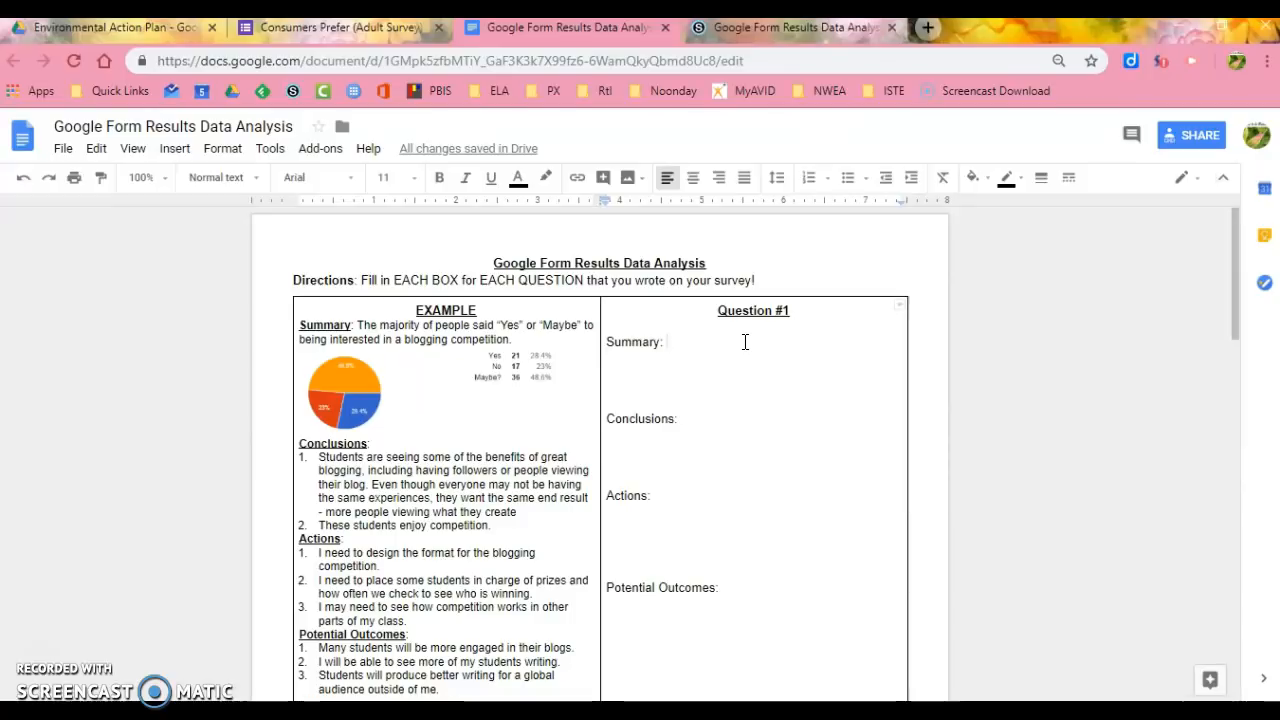
pyautogui.press('Return')
pyautogui.press('Return')
pyautogui.hotkey('ctrl', 'v')
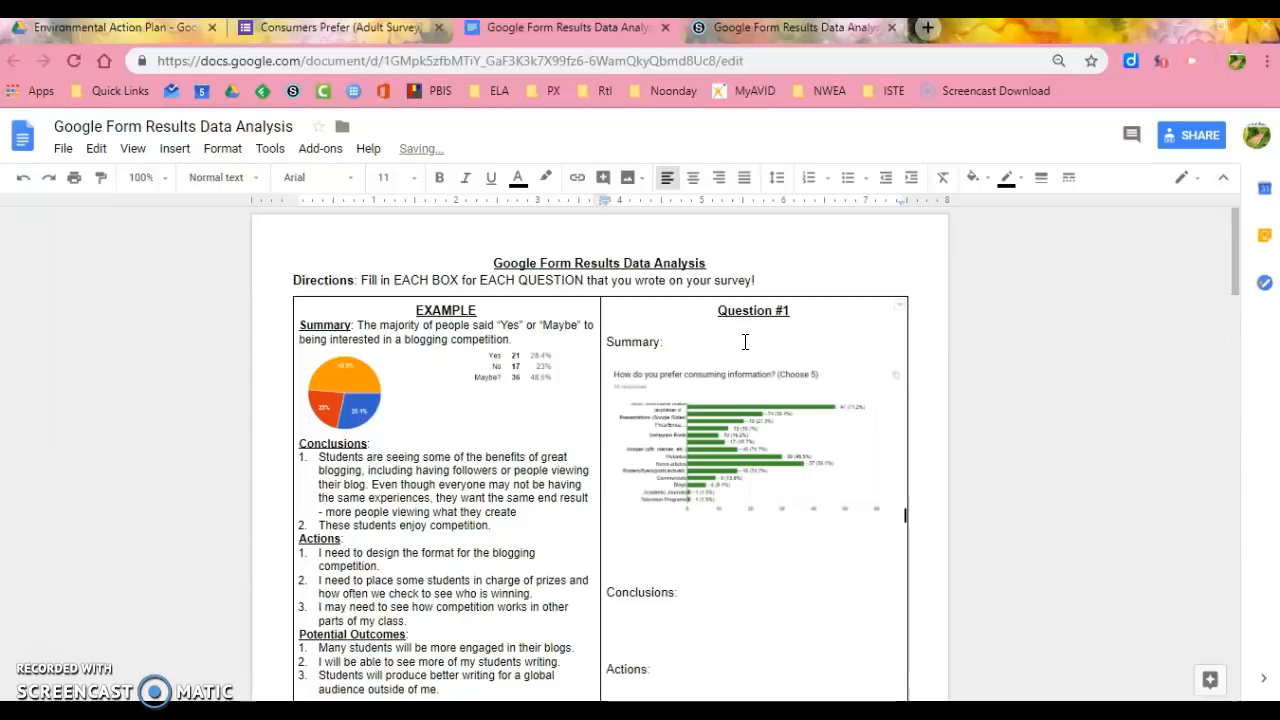
pyautogui.press('Delete')
pyautogui.press('Delete')
pyautogui.press('Delete')
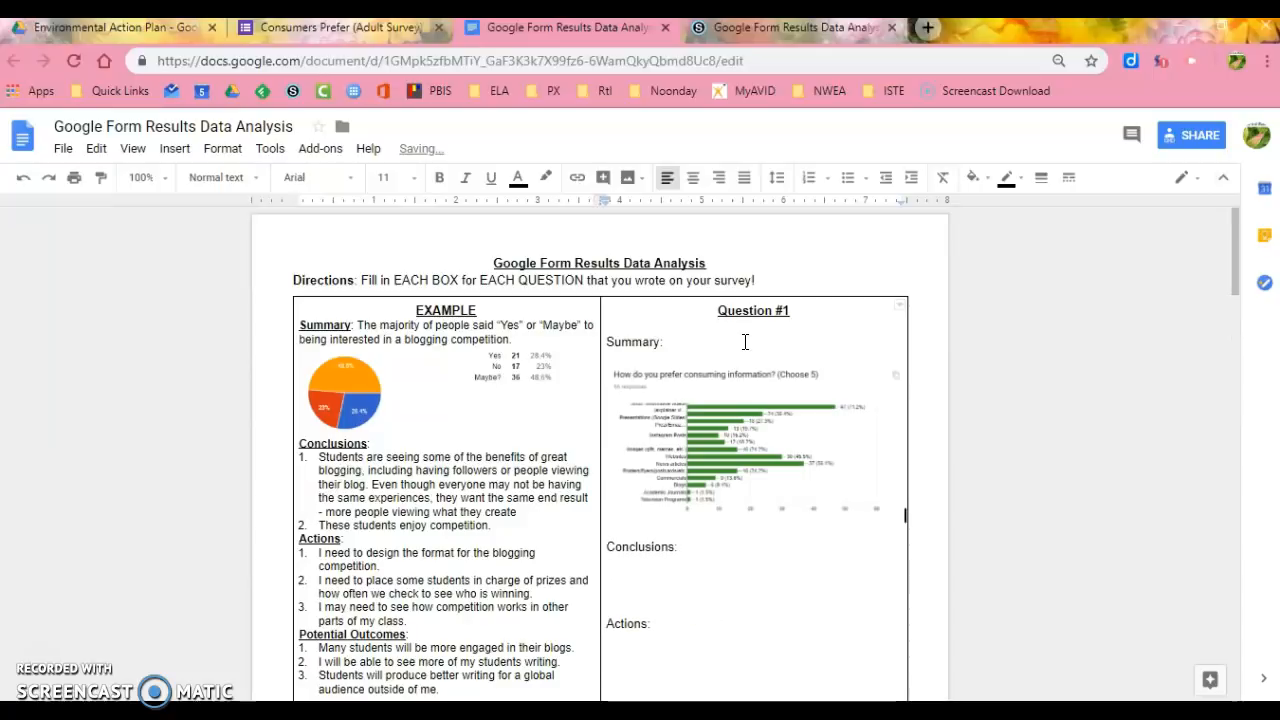
pyautogui.press('Delete')
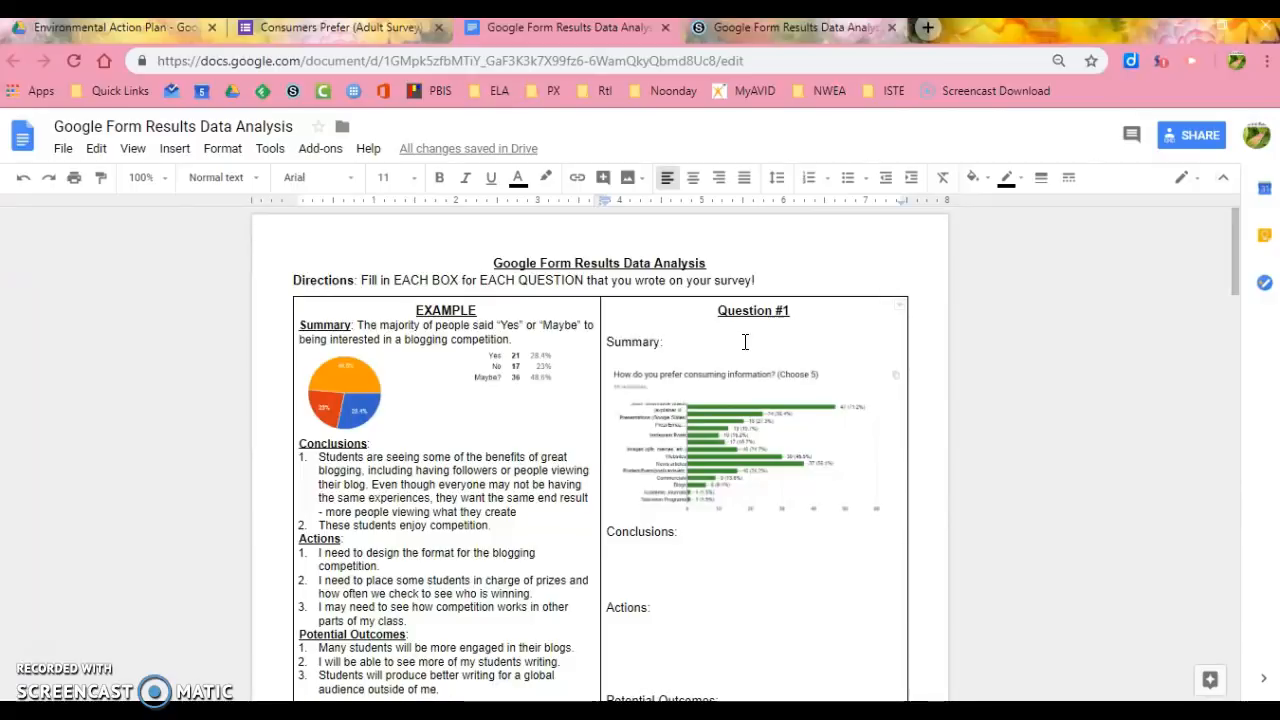
# - Return to the survey form's responses and examine the chart bars for the most popular ways of consuming information
pyautogui.click(845, 553)
pyautogui.scroll(-1, 857, 550)
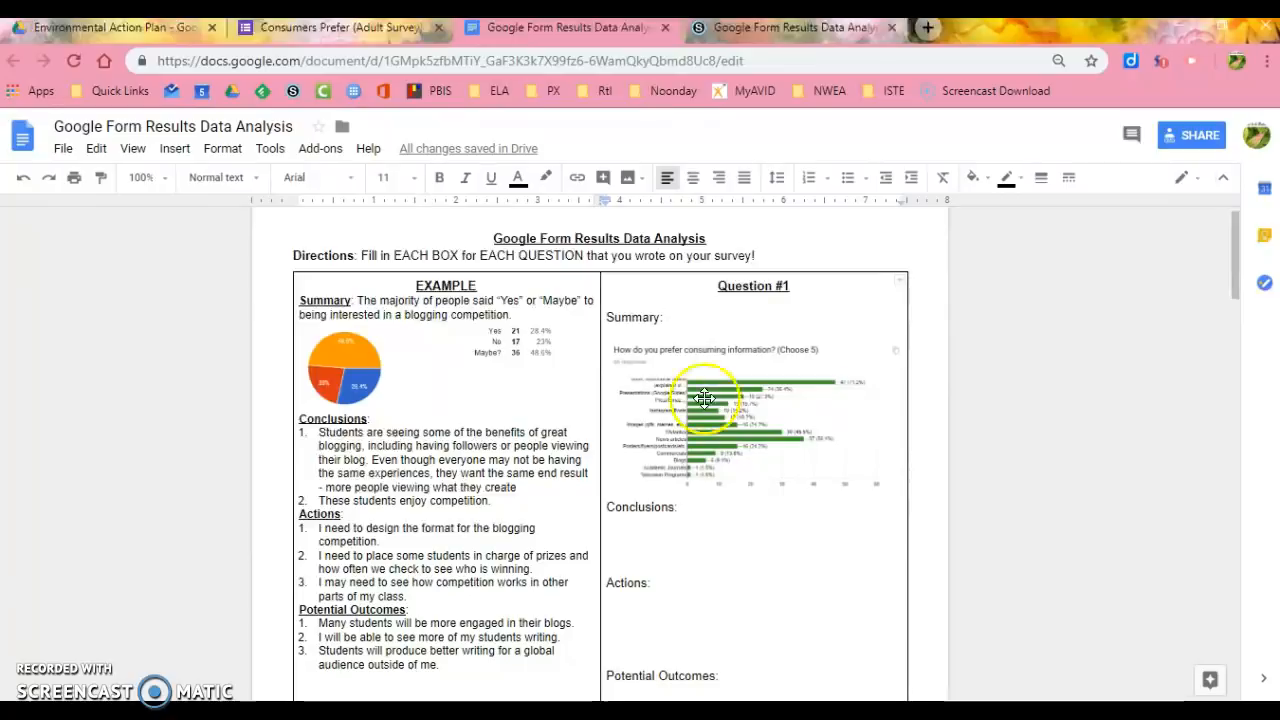
pyautogui.click(394, 31)
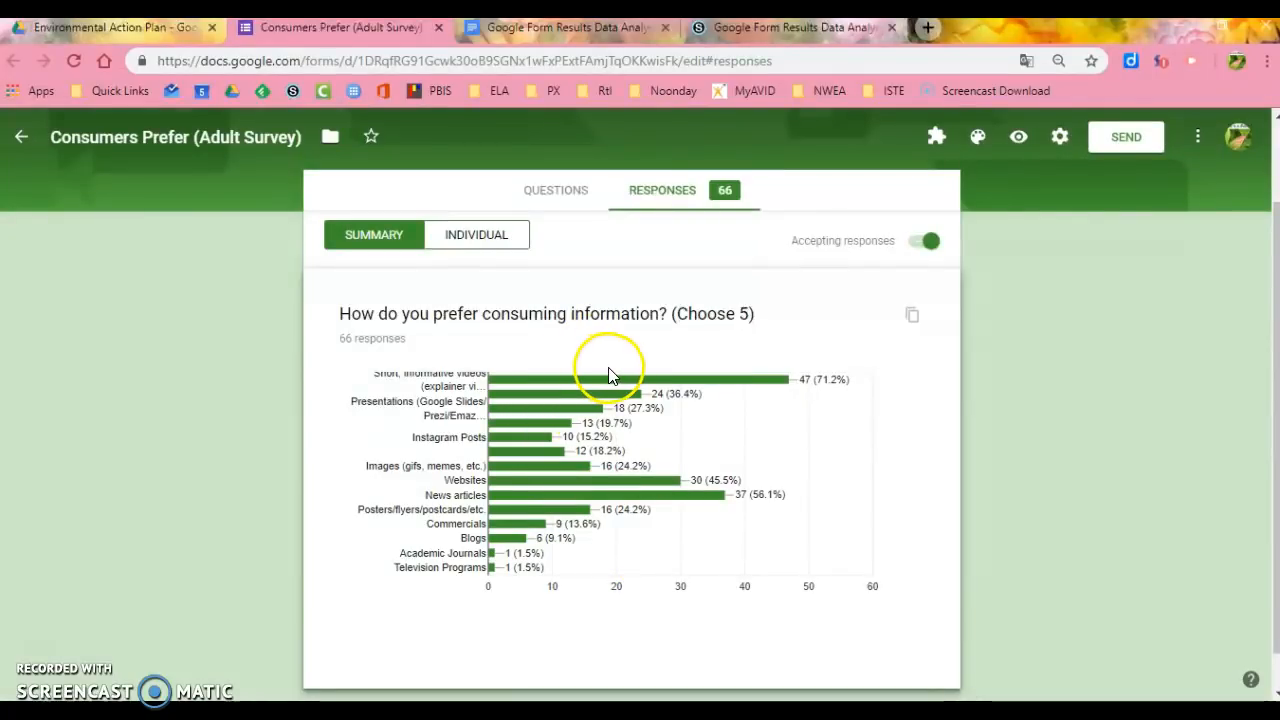
pyautogui.moveTo(576, 380)
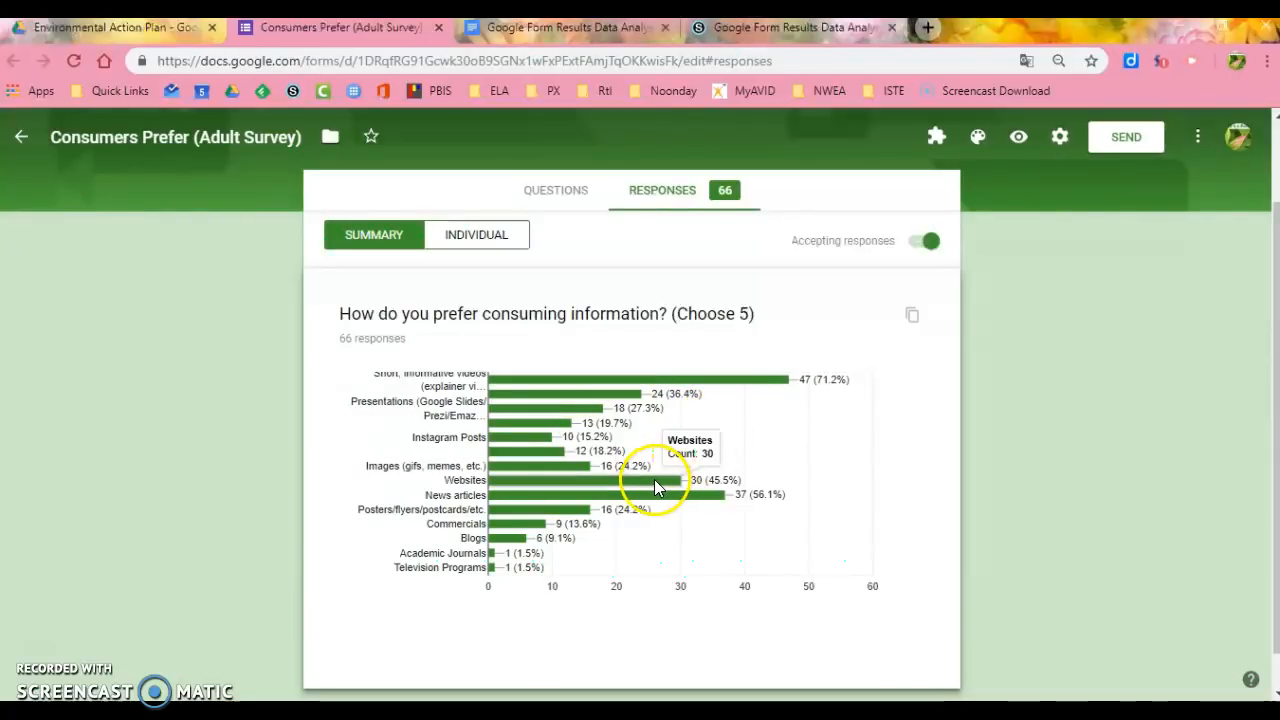
pyautogui.moveTo(655, 508)
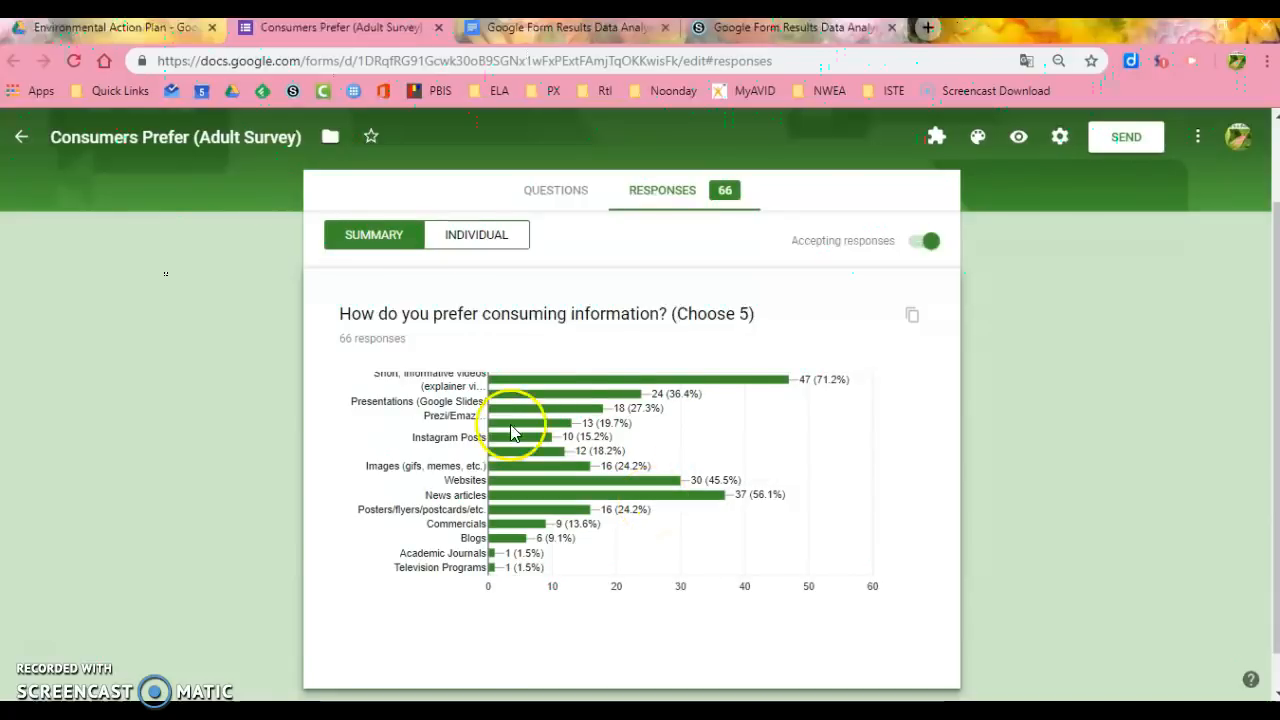
pyautogui.moveTo(529, 388)
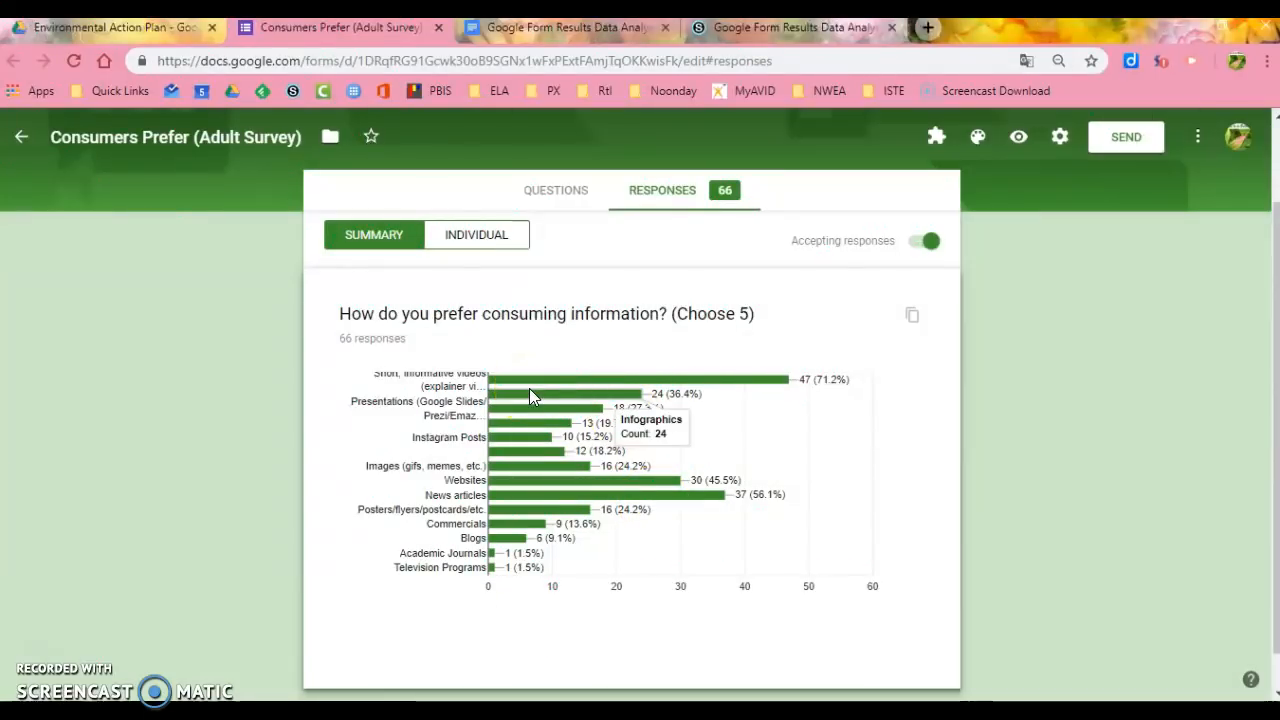
pyautogui.click(540, 383)
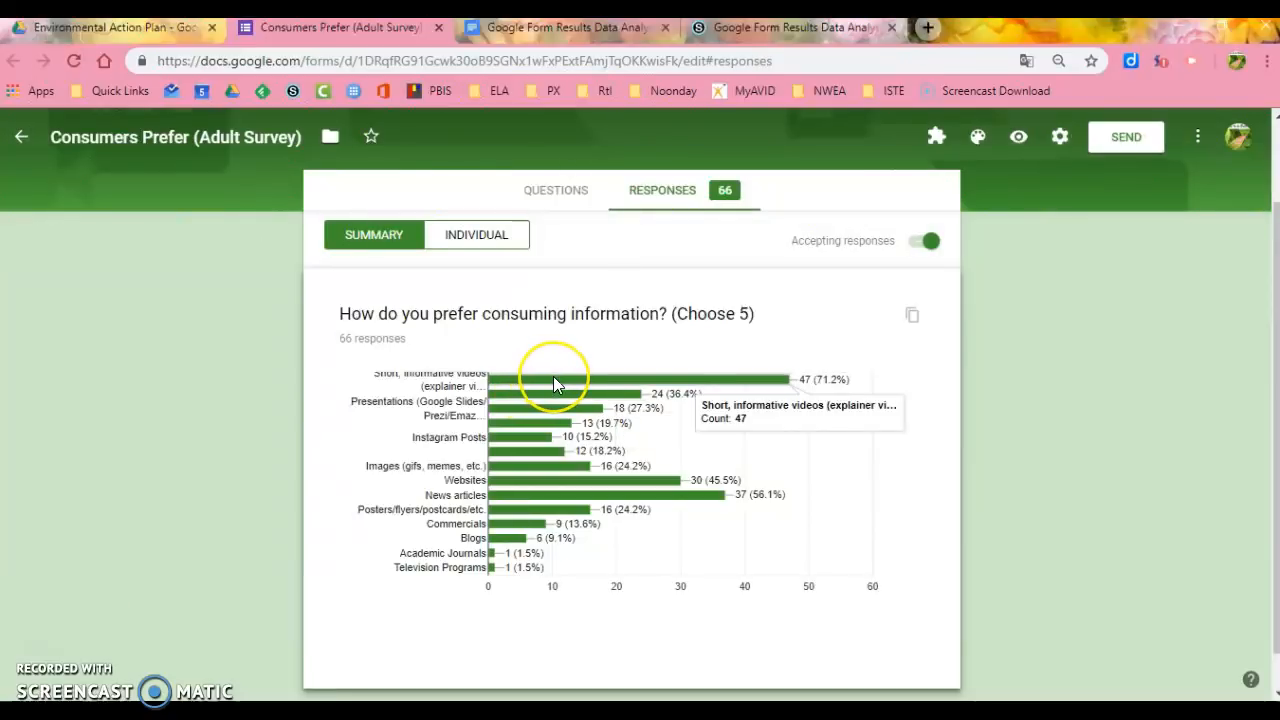
# - Write "People prefer short informational videos or shorter" after the Summary label for Question #1 in the analysis document
pyautogui.click(567, 27)
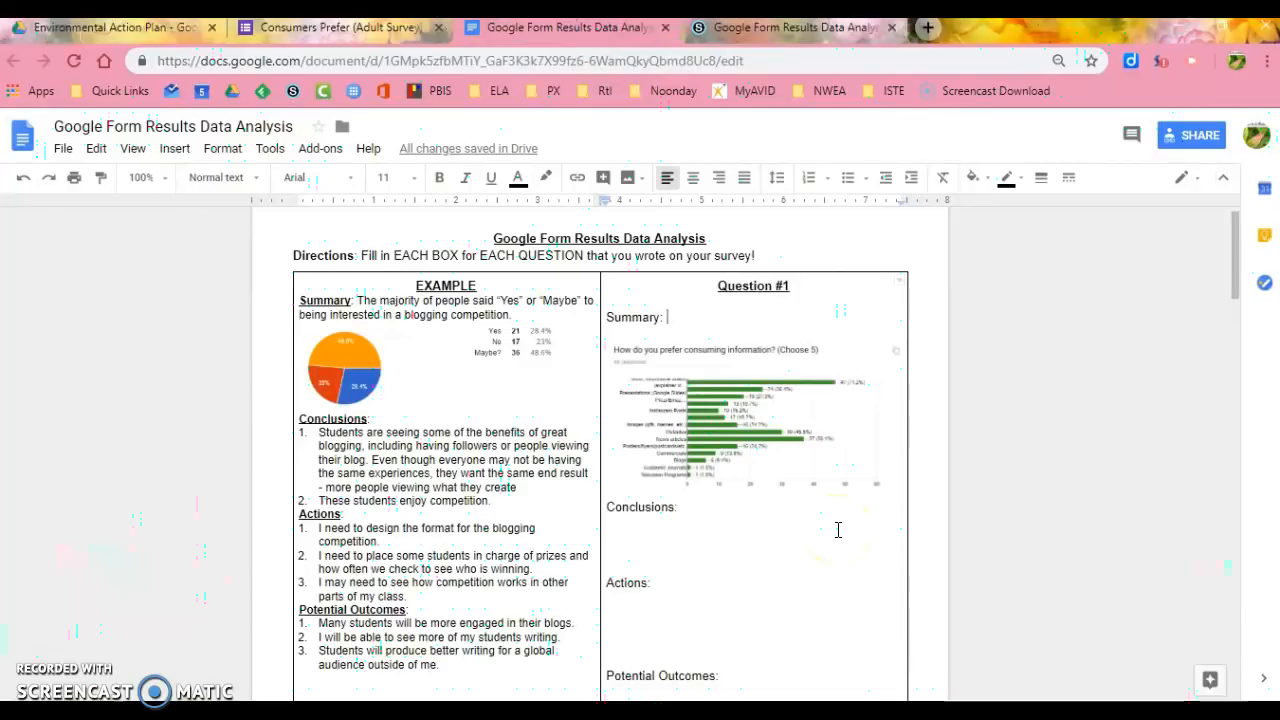
pyautogui.write('People ')
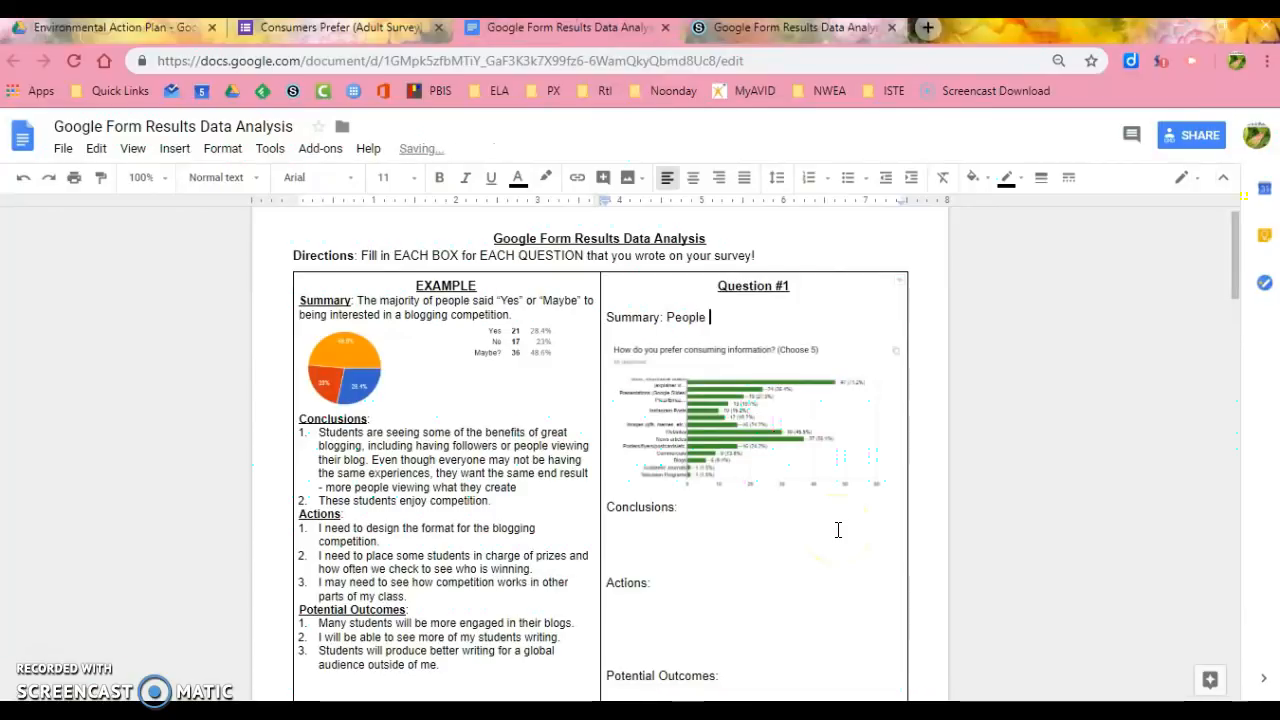
pyautogui.write('prefer short informationa')
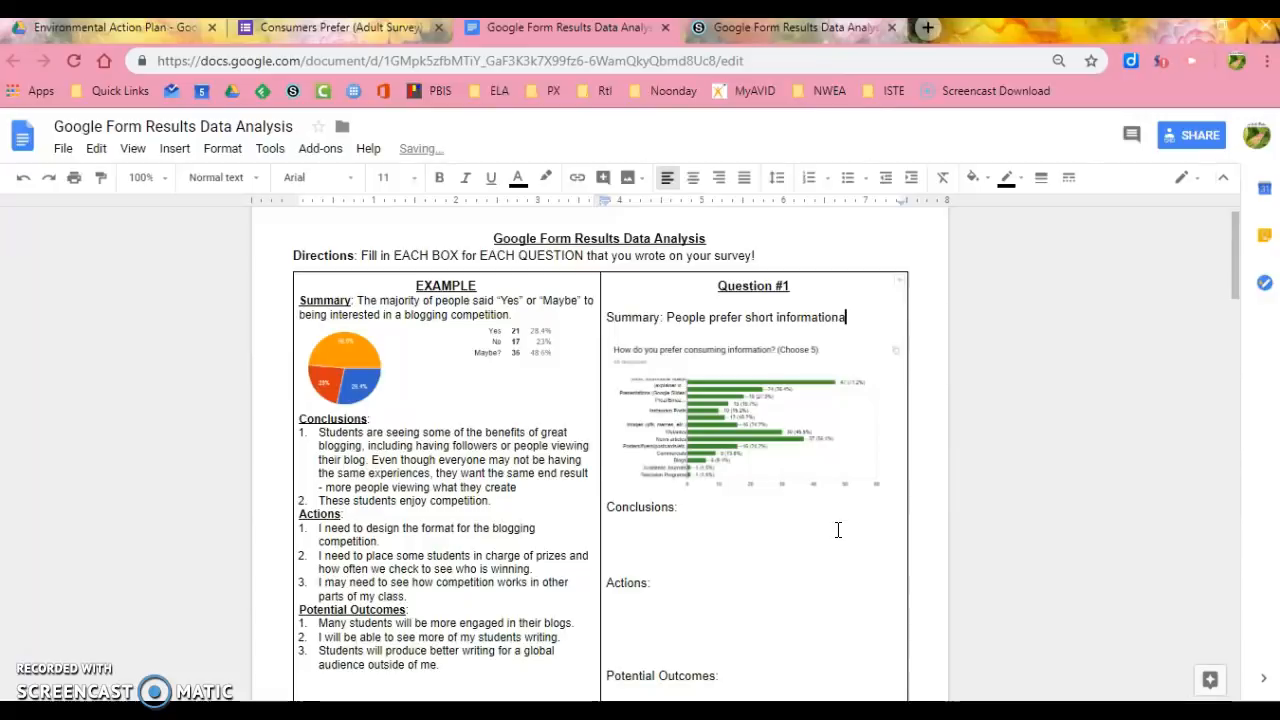
pyautogui.write('l videos or shorter')
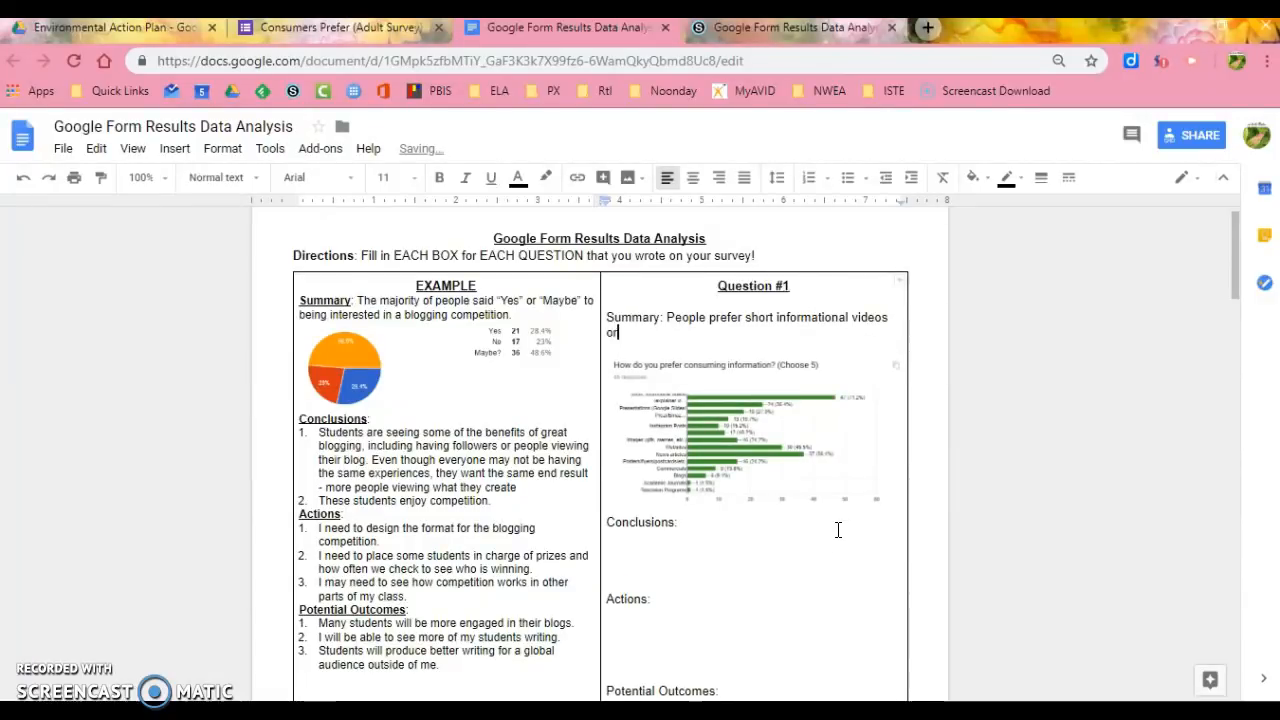
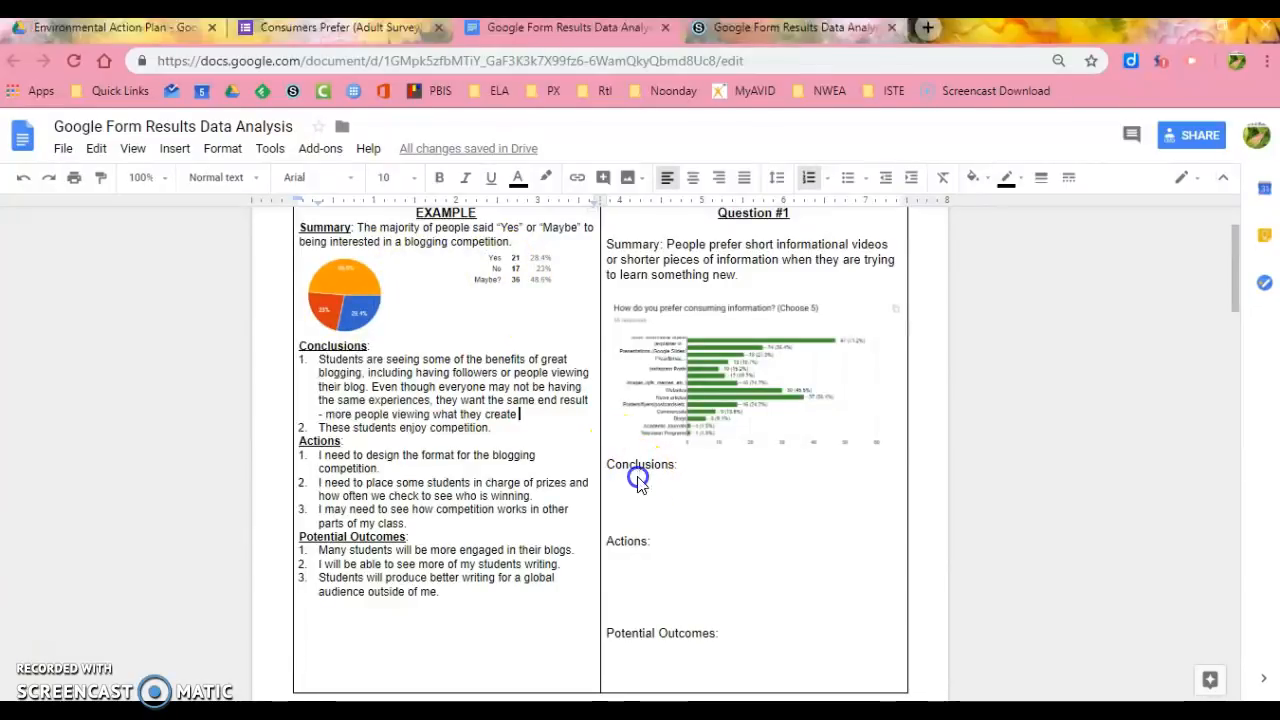
# - Review the survey's response chart for Question #1 and start a numbered list under the Conclusions label in the analysis document
pyautogui.click(640, 477)
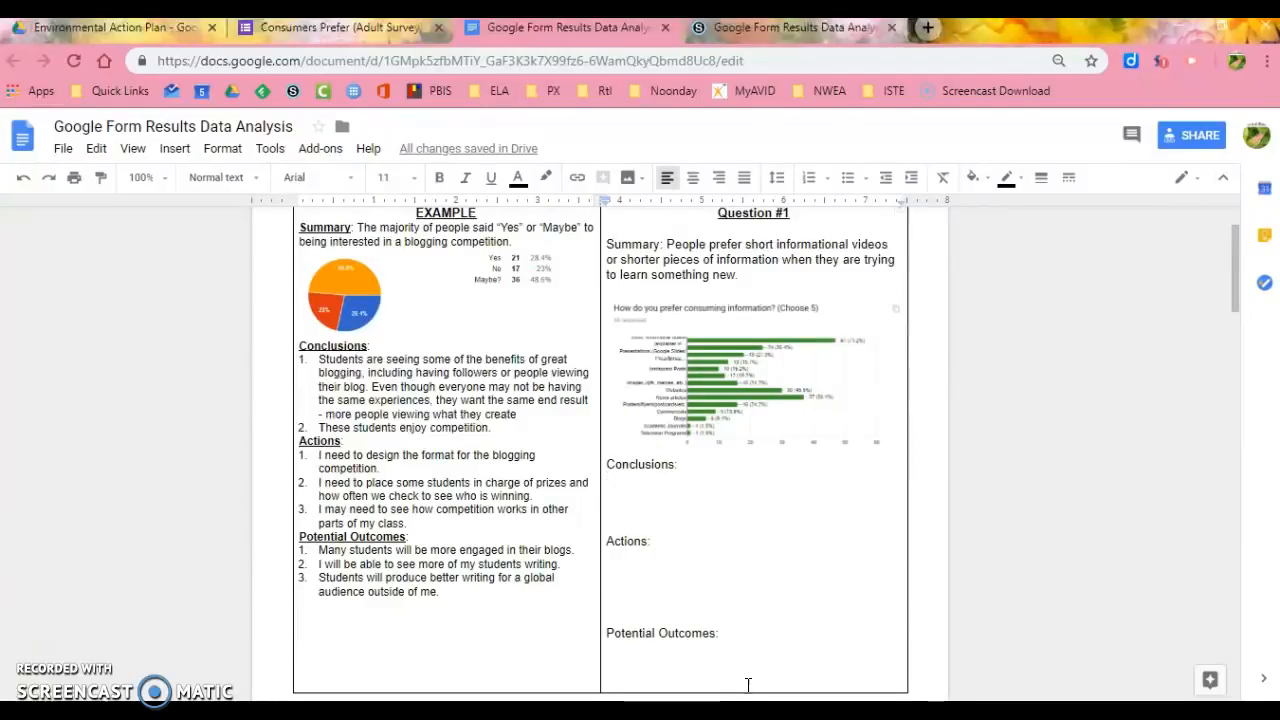
pyautogui.click(384, 29)
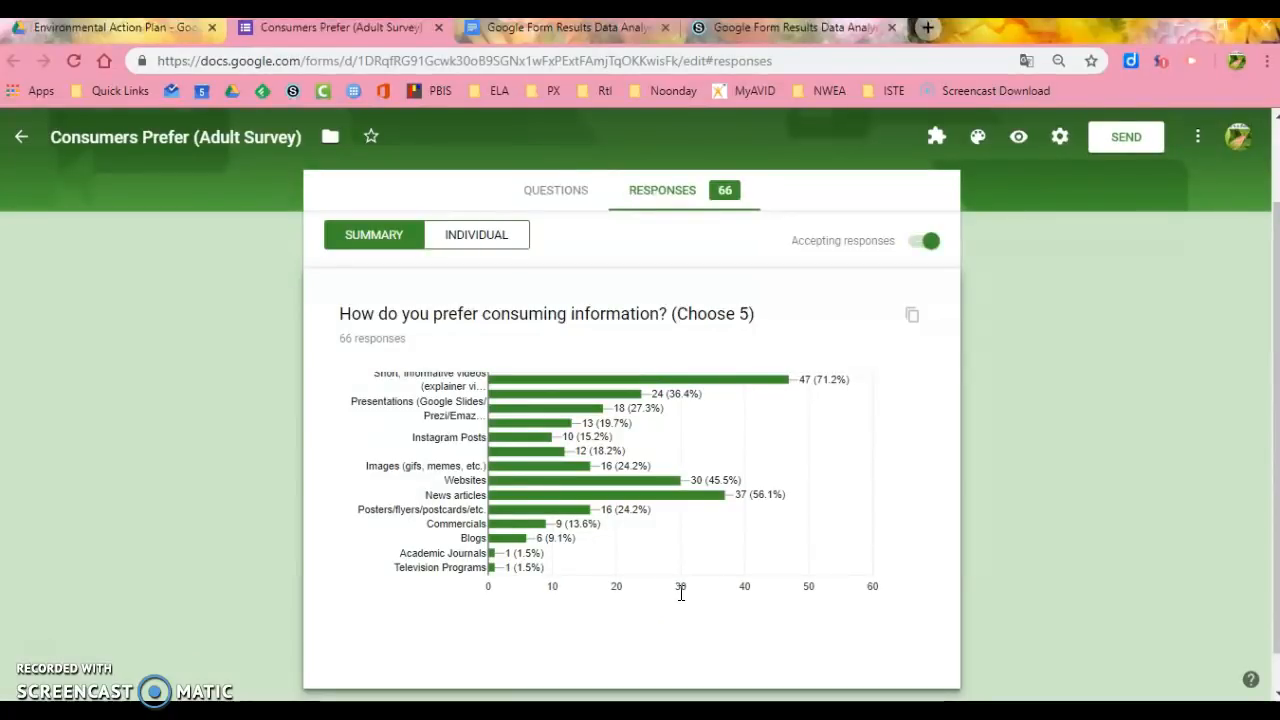
pyautogui.moveTo(705, 498)
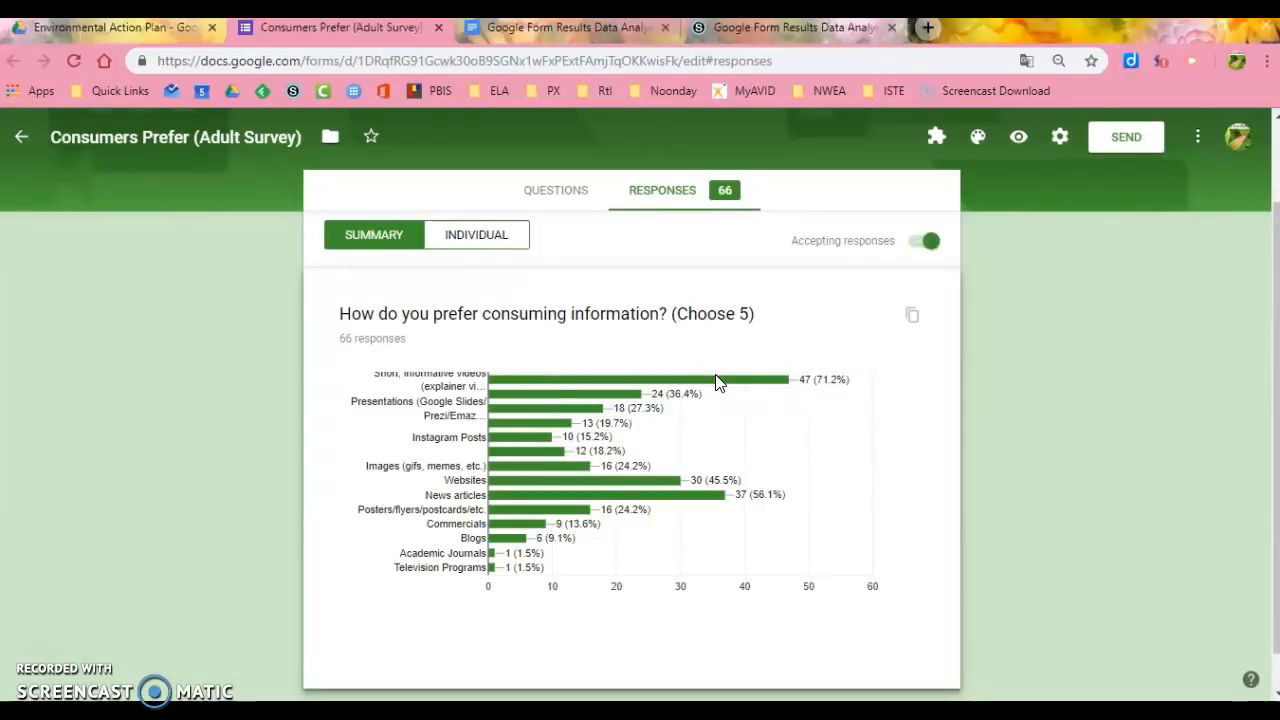
pyautogui.click(603, 45)
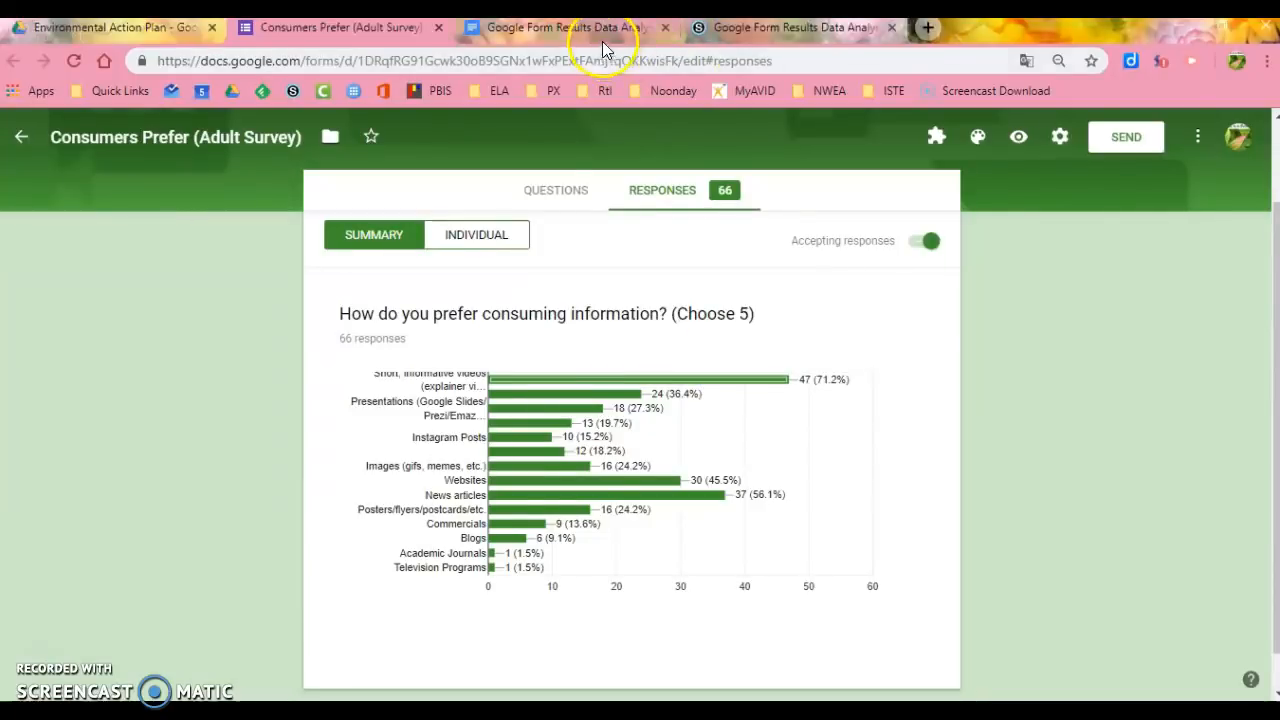
pyautogui.click(602, 36)
pyautogui.write('1. ')
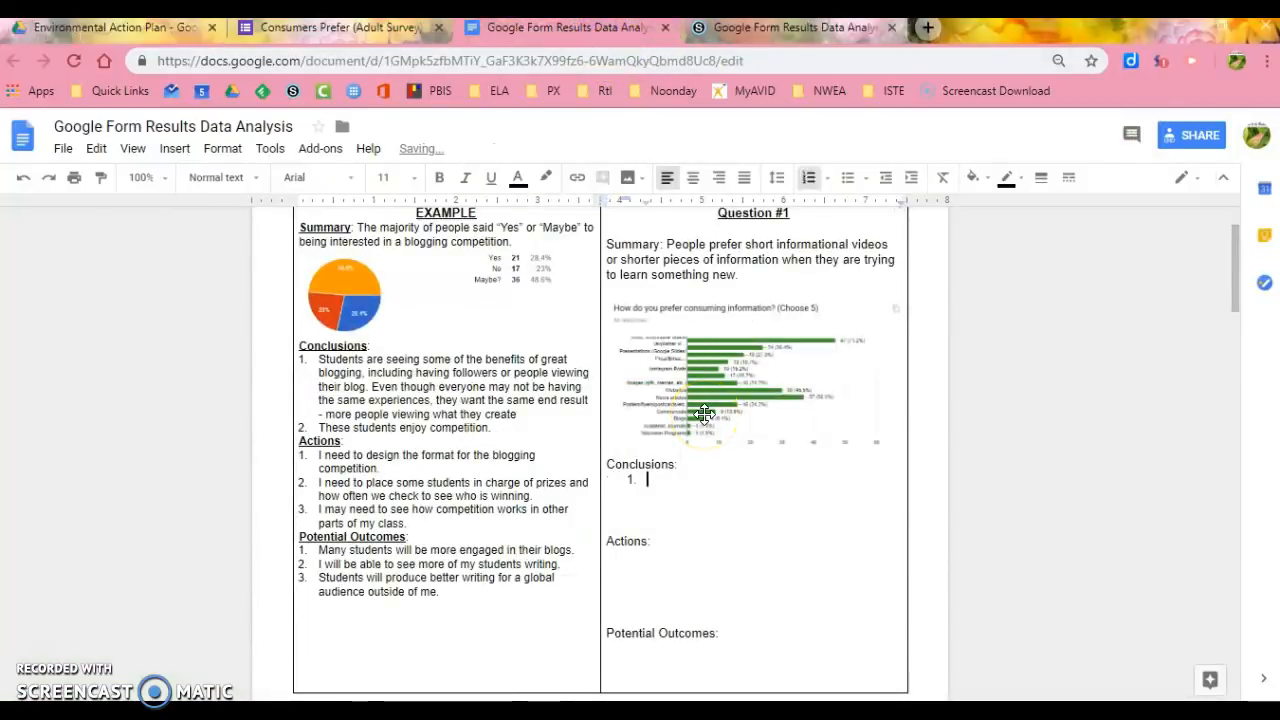
pyautogui.write('It depen')
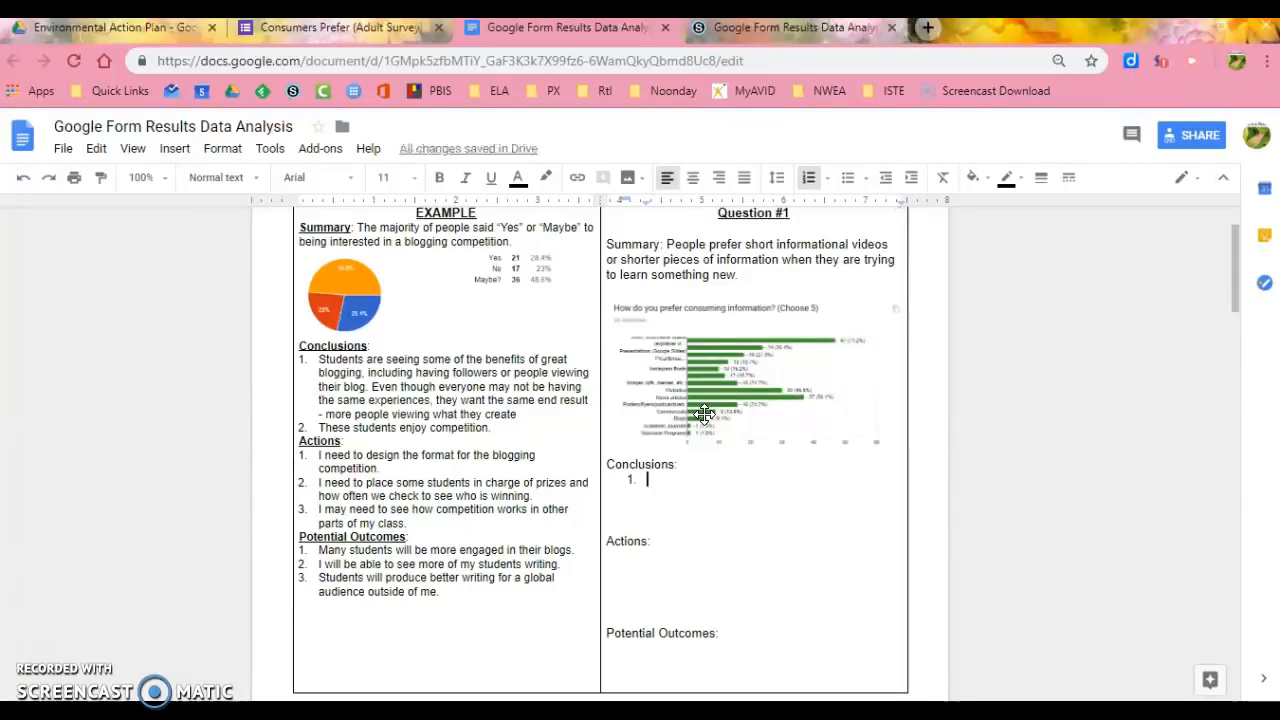
pyautogui.write('ds on the type of infora')
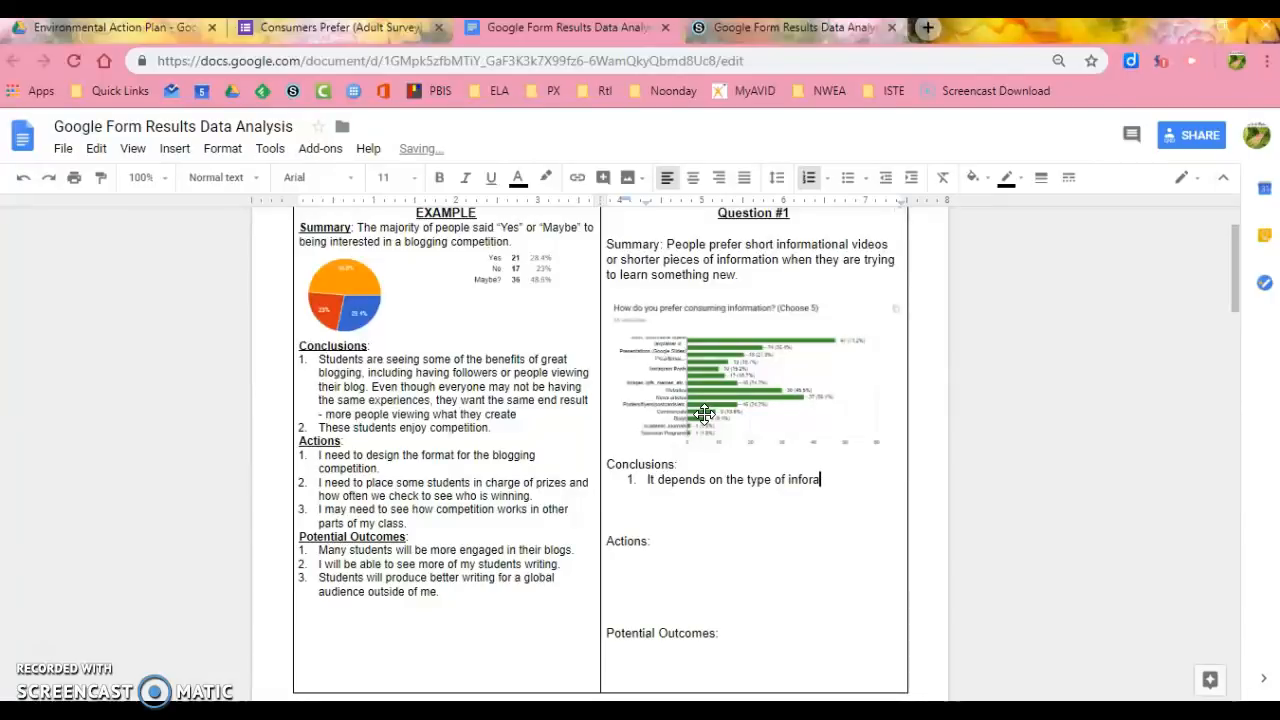
pyautogui.press('BackSpace')
pyautogui.write('mation that peopel')
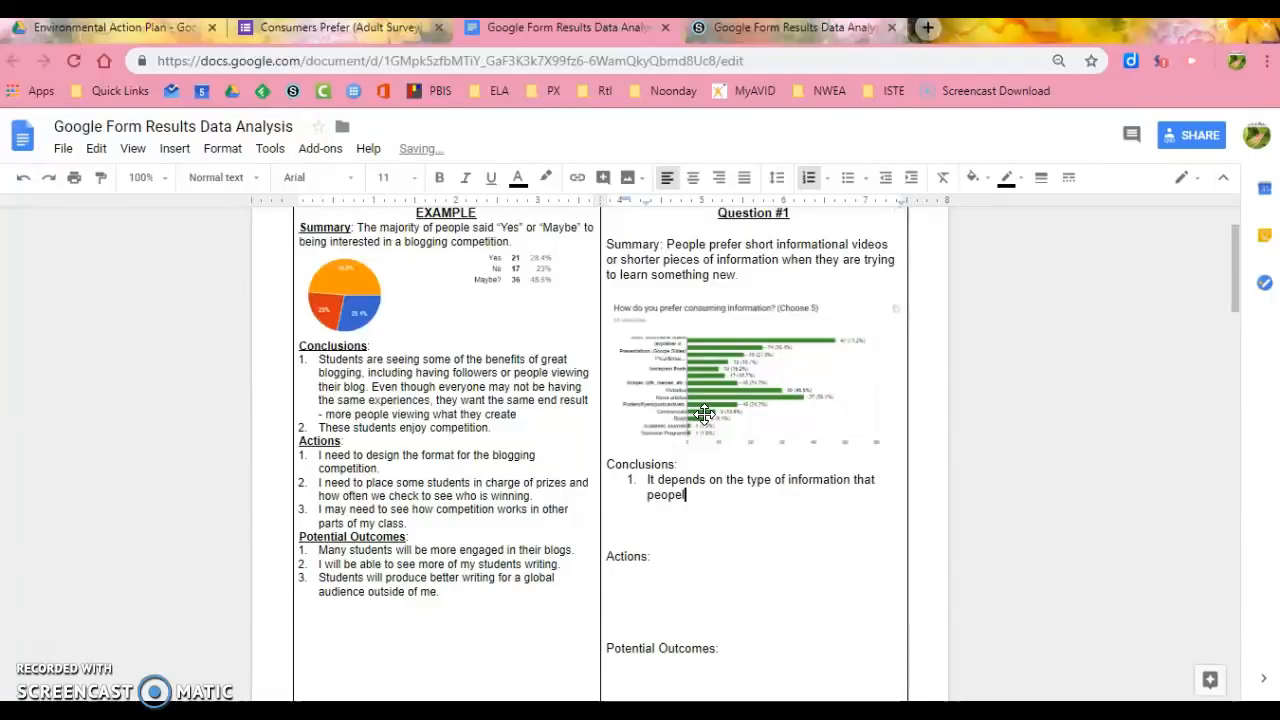
# - Write the first conclusion, "It depends on the type of information that people want how they want to “consume” that information.", and delete two blank lines below
pyautogui.press('BackSpace')
pyautogui.press('BackSpace')
pyautogui.write('le want ')
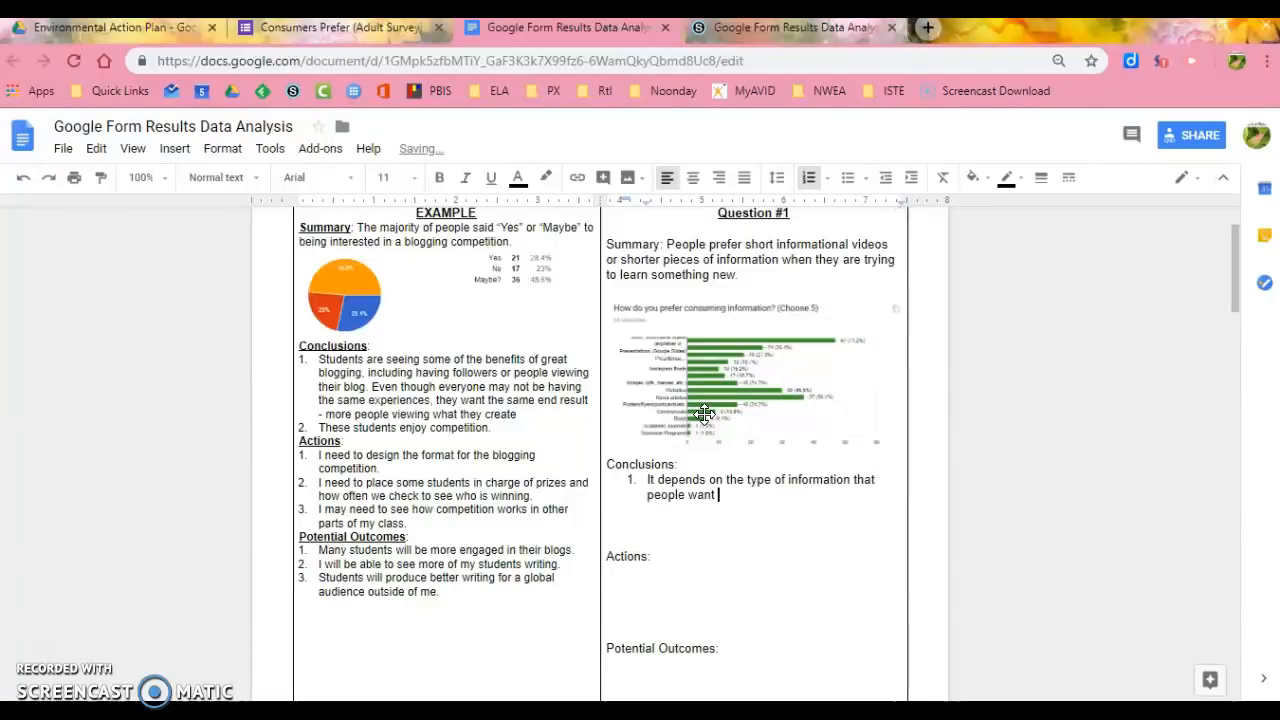
pyautogui.write('how they want to “c')
pyautogui.press('BackSpace')
pyautogui.write('"consume" that information.')
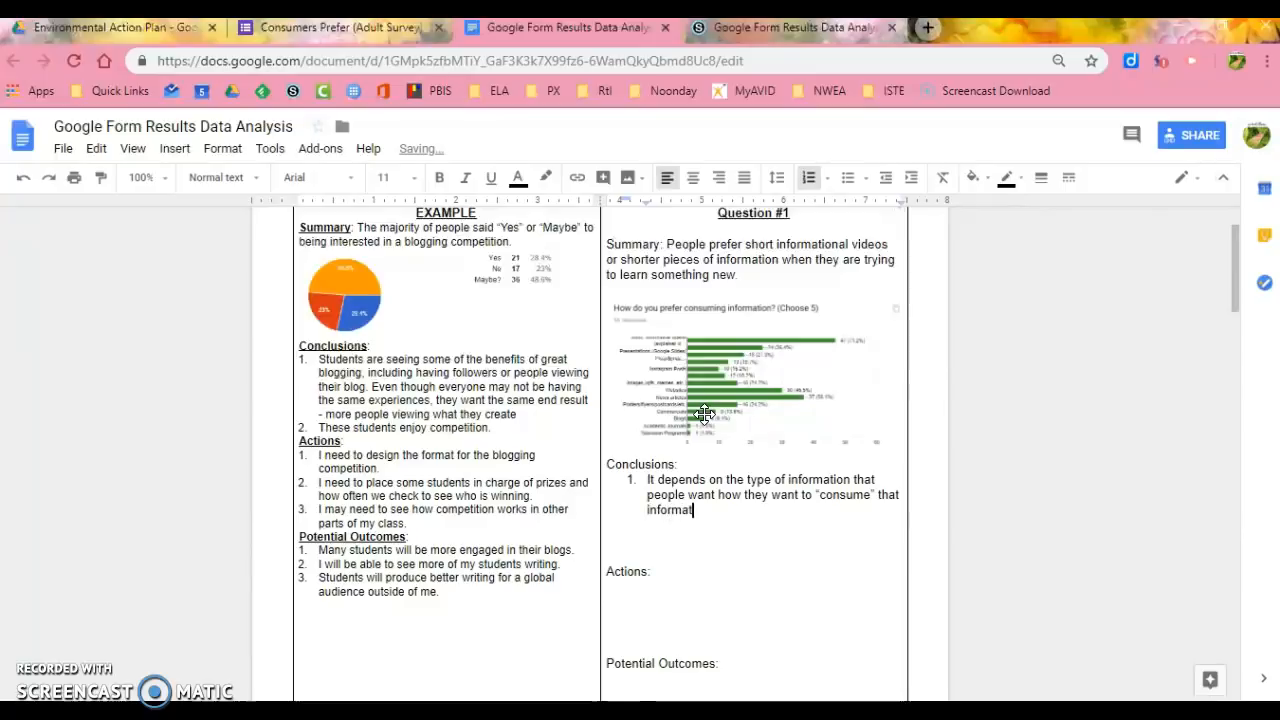
pyautogui.press('Delete')
pyautogui.press('Delete')
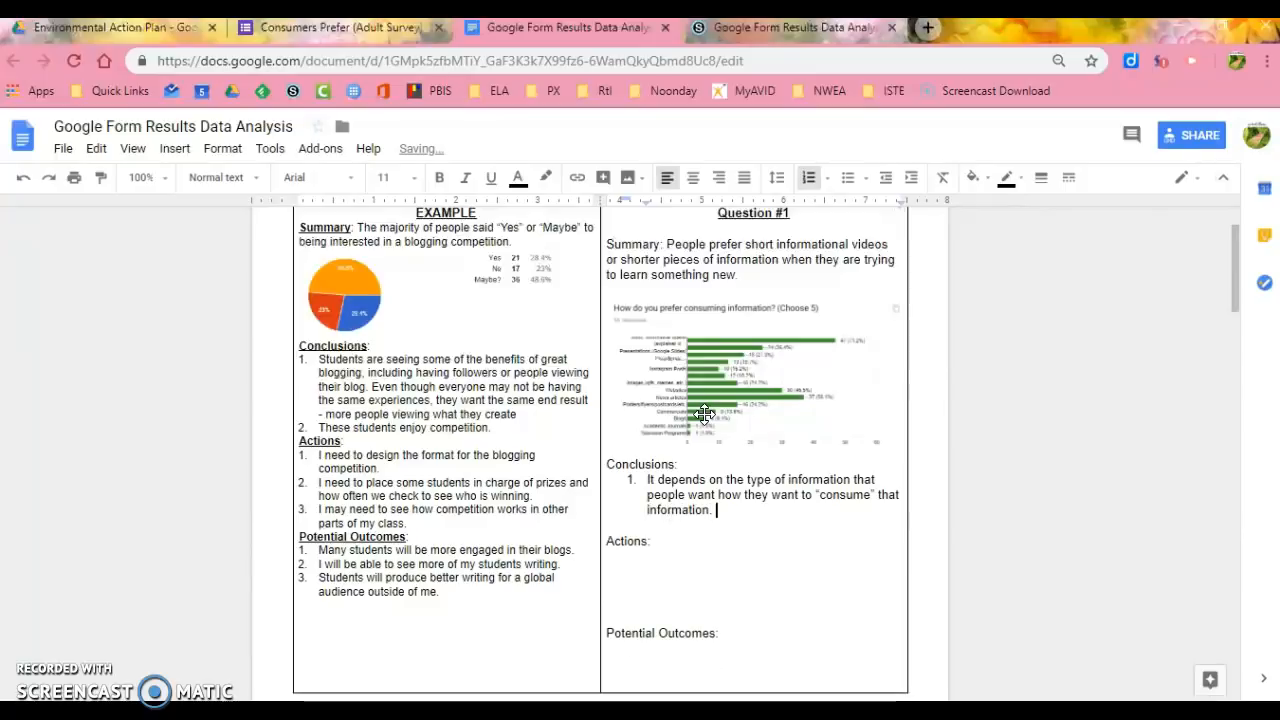
# - Add the second conclusion, "People appreciate seeing information from all different sources.", and delete the blank line above Actions
pyautogui.press('Return')
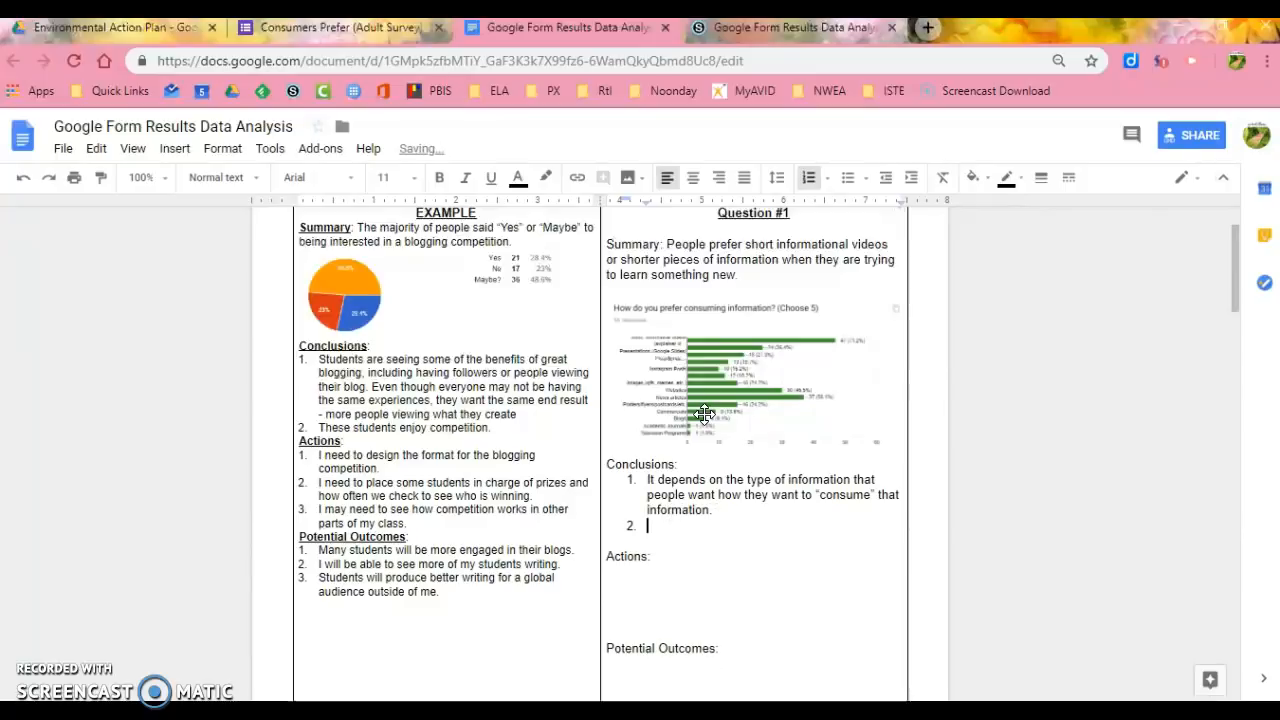
pyautogui.hotkey('alt', 'Tab')
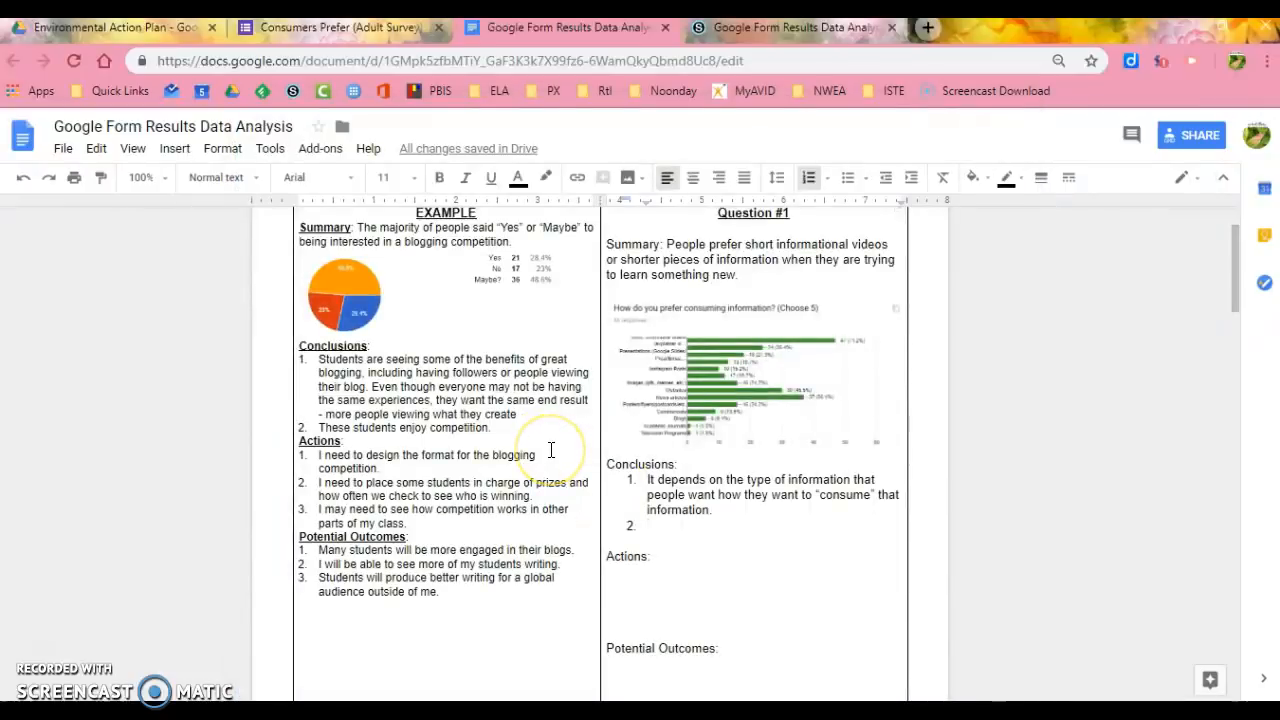
pyautogui.write('People ap')
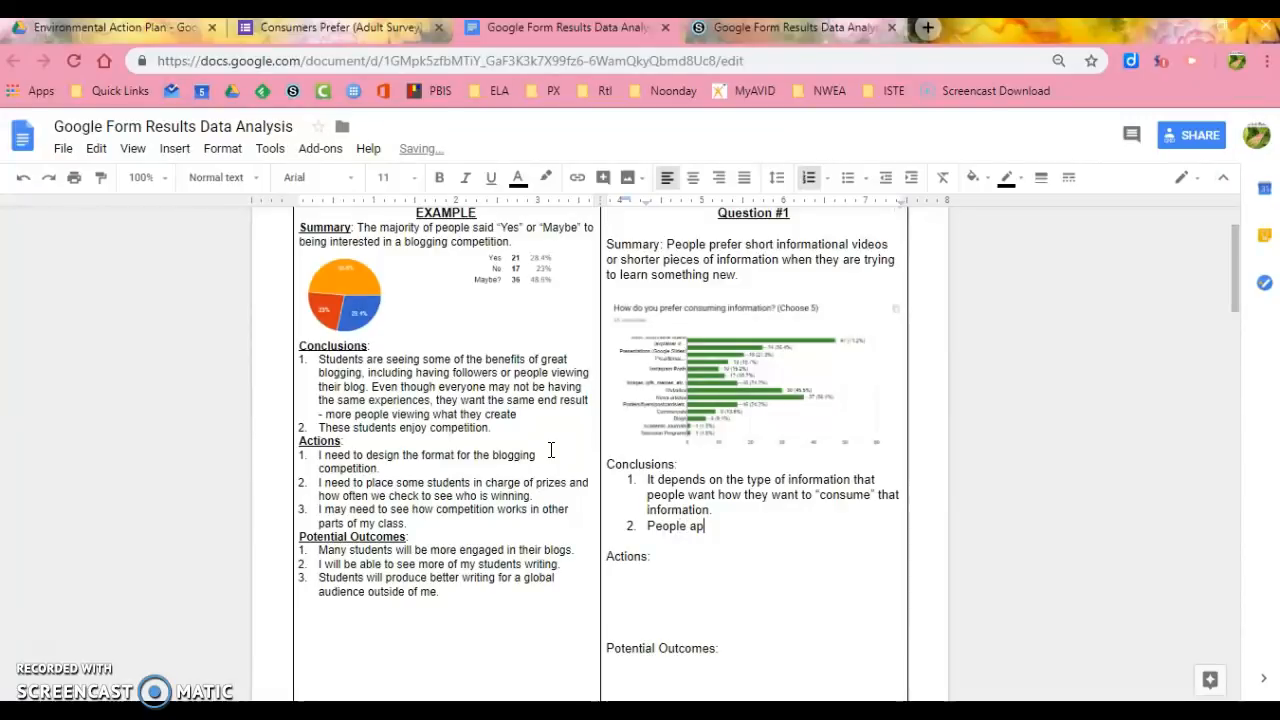
pyautogui.write('preciate seeing information from all ')
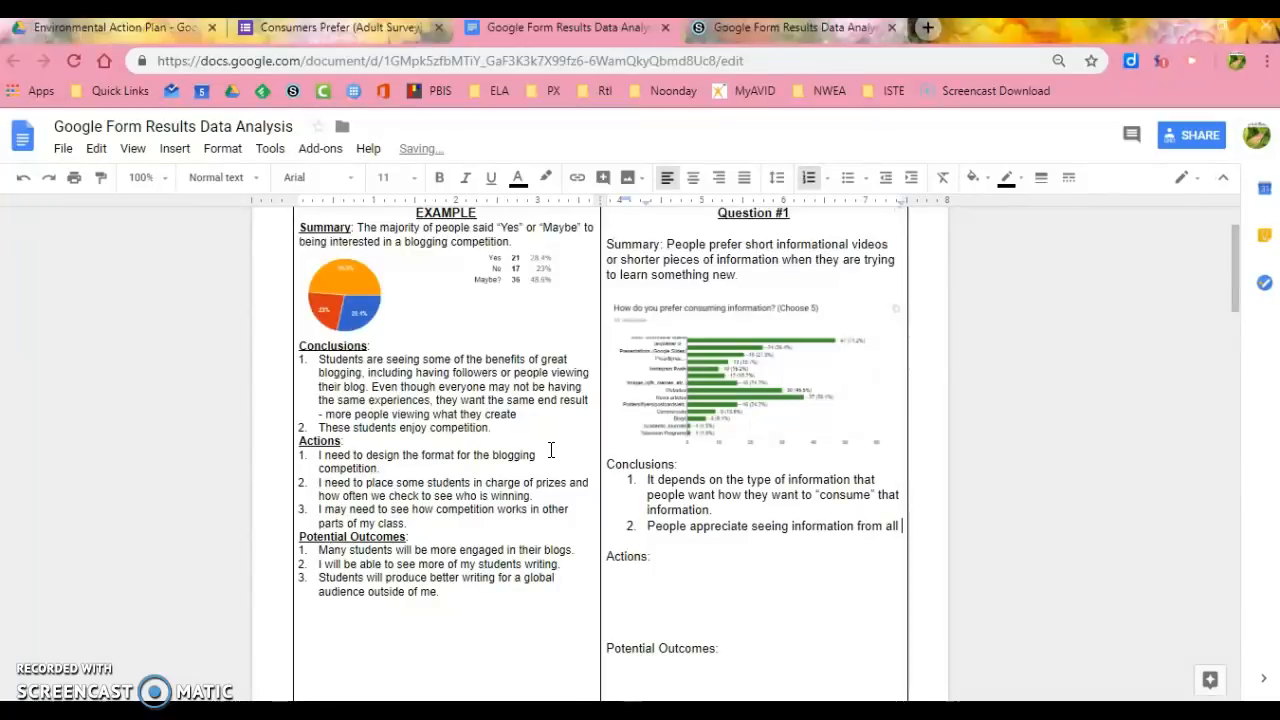
pyautogui.write('different sources.')
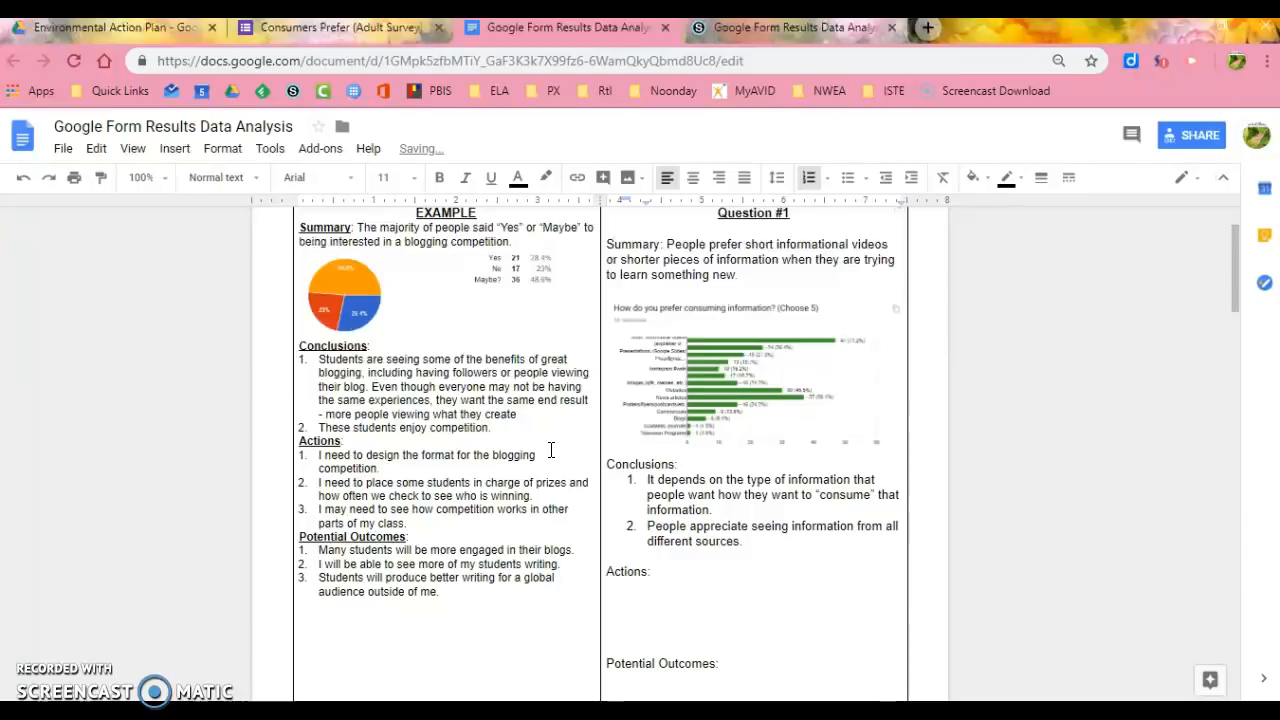
pyautogui.press('Delete')
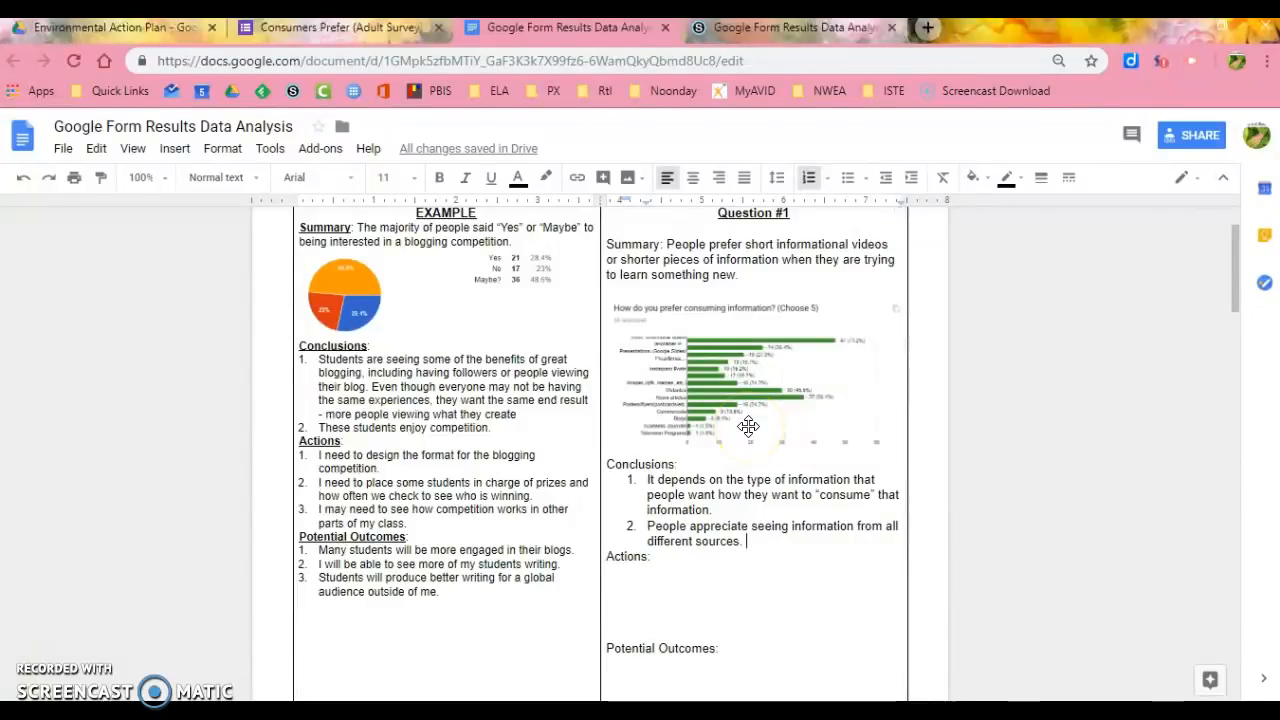
# - Start a numbered list under Actions with "Post shorter, more engaging posts that include videos." and delete one blank line below it
pyautogui.click(634, 577)
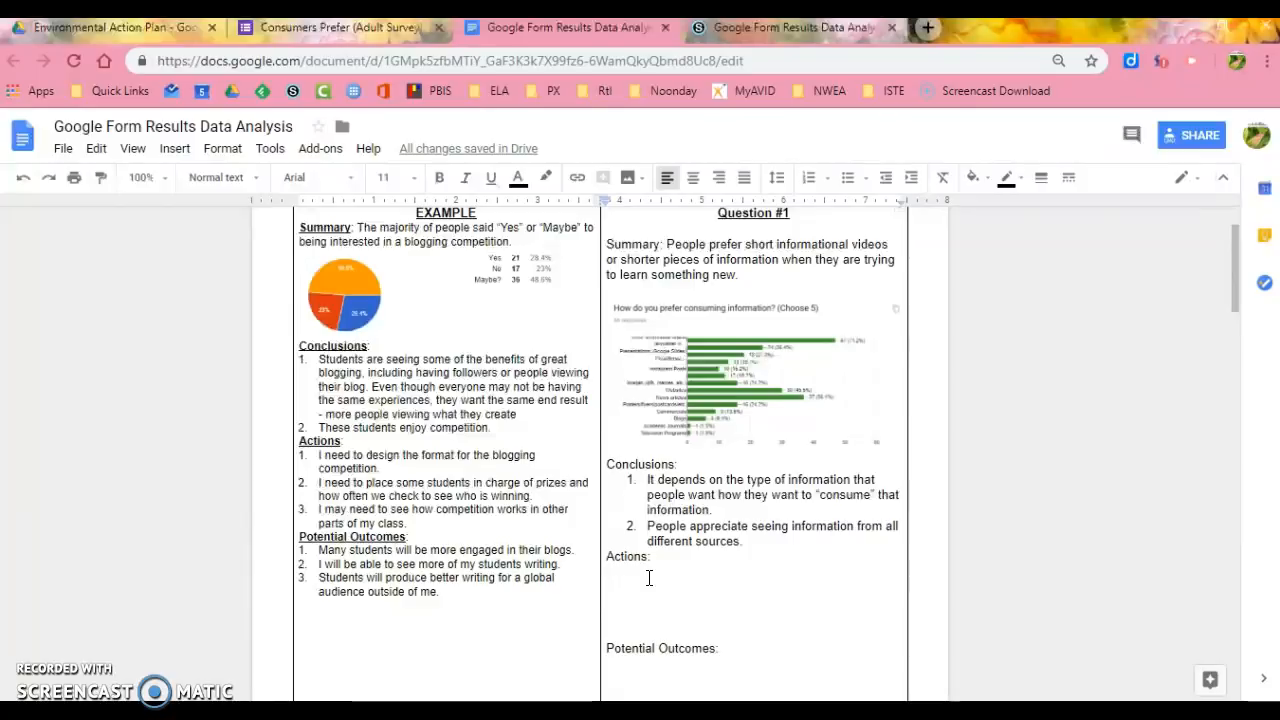
pyautogui.hotkey('ctrl', 'shift', '7')
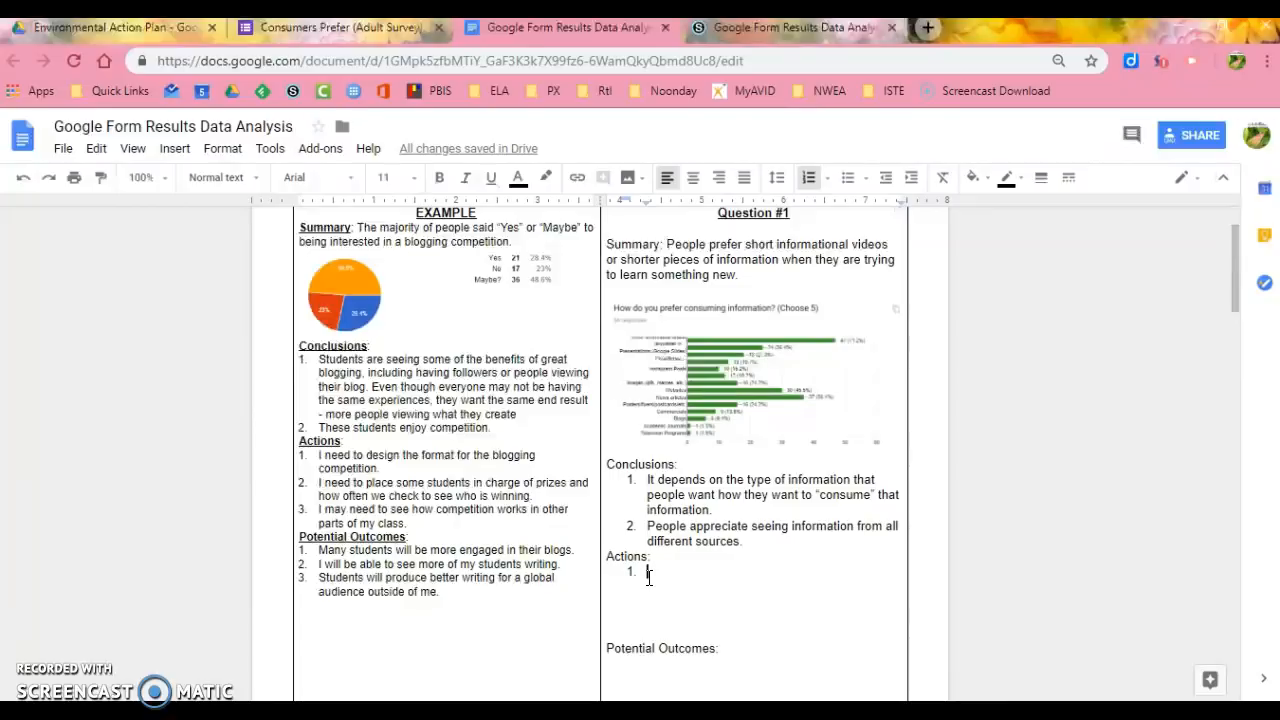
pyautogui.write('Pos')
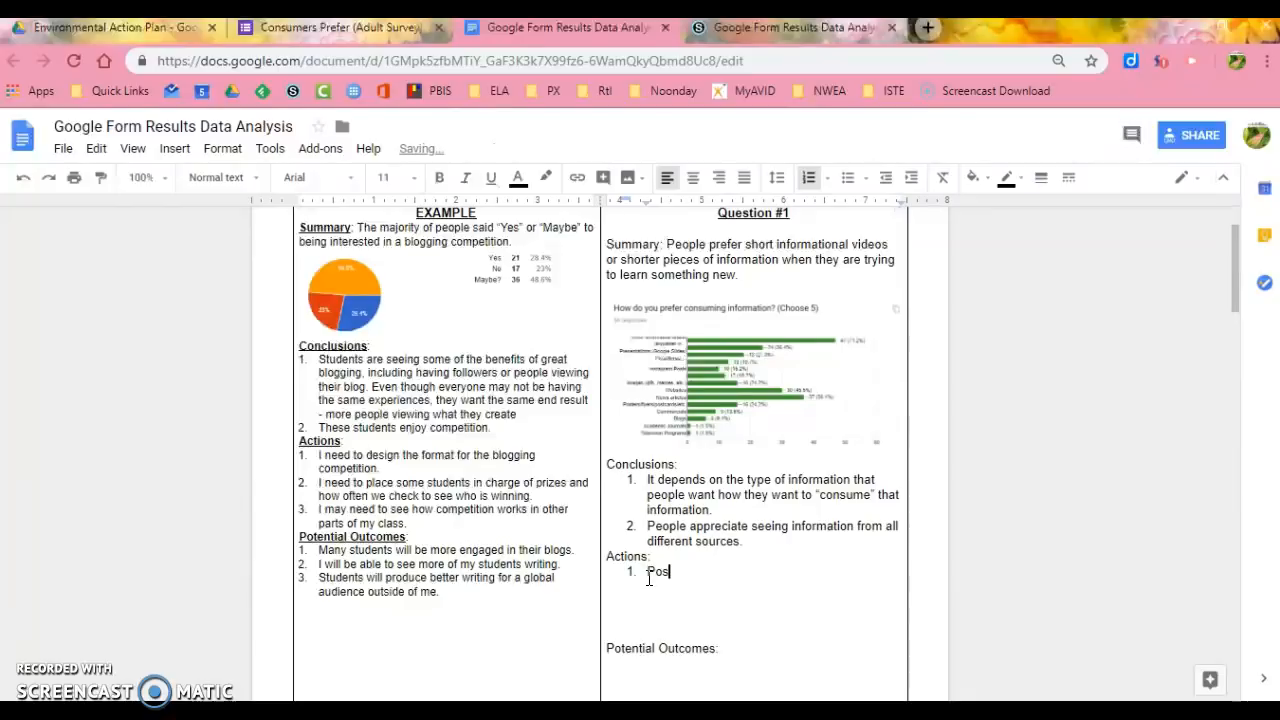
pyautogui.write('t shorter, more enga')
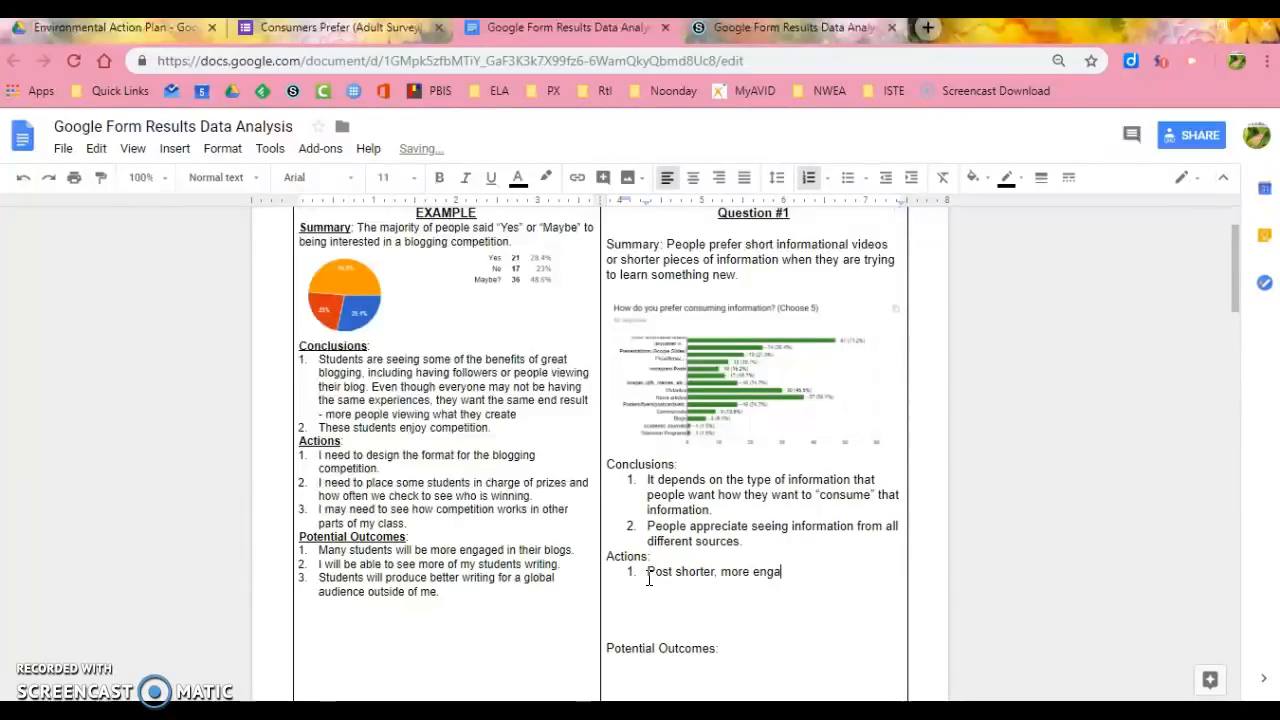
pyautogui.write('ging posts that include videos')
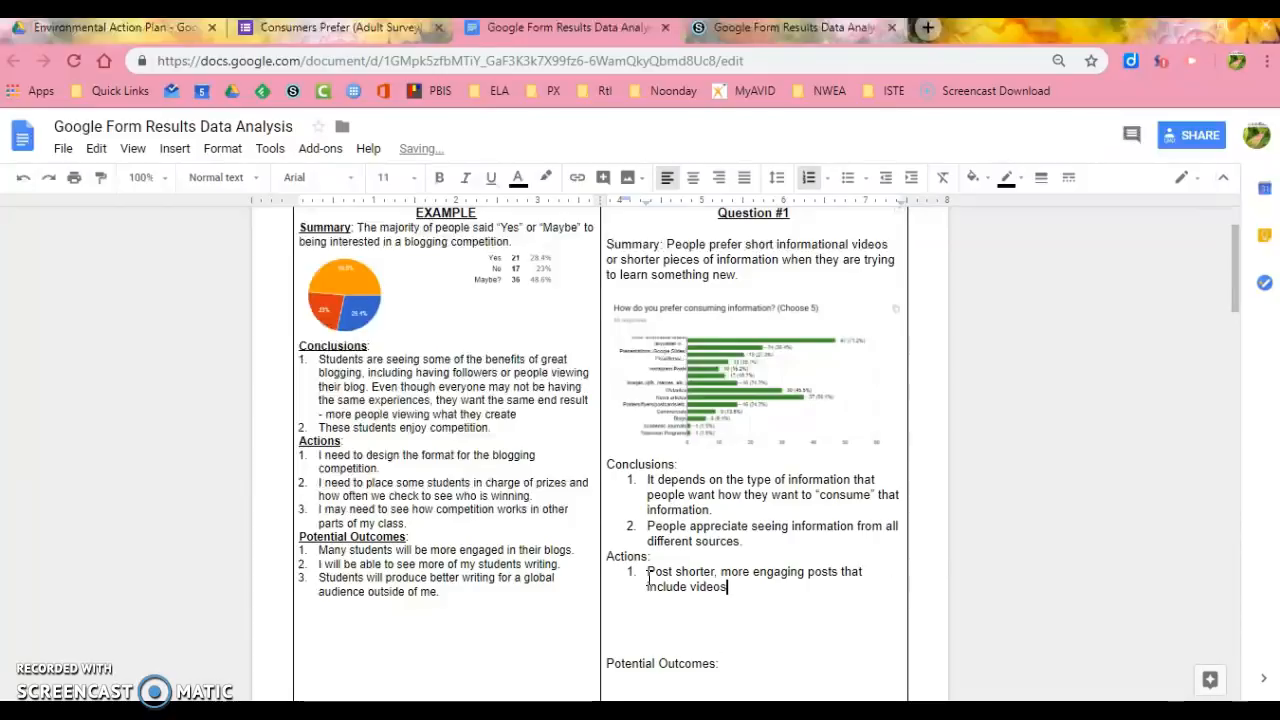
pyautogui.write('.')
pyautogui.press('Delete')
# - Recheck the survey chart and add the second action, "Link popular news articles to my posts to support what I'm saying."
pyautogui.press('Return')
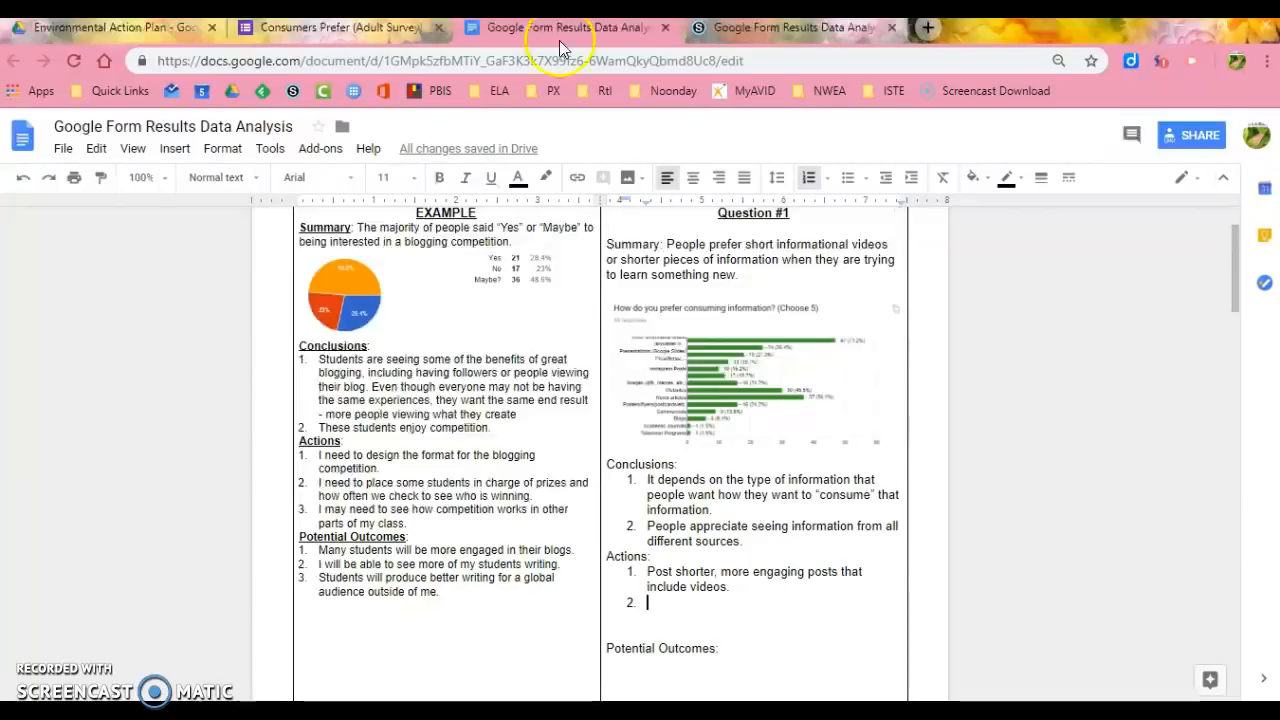
pyautogui.click(362, 30)
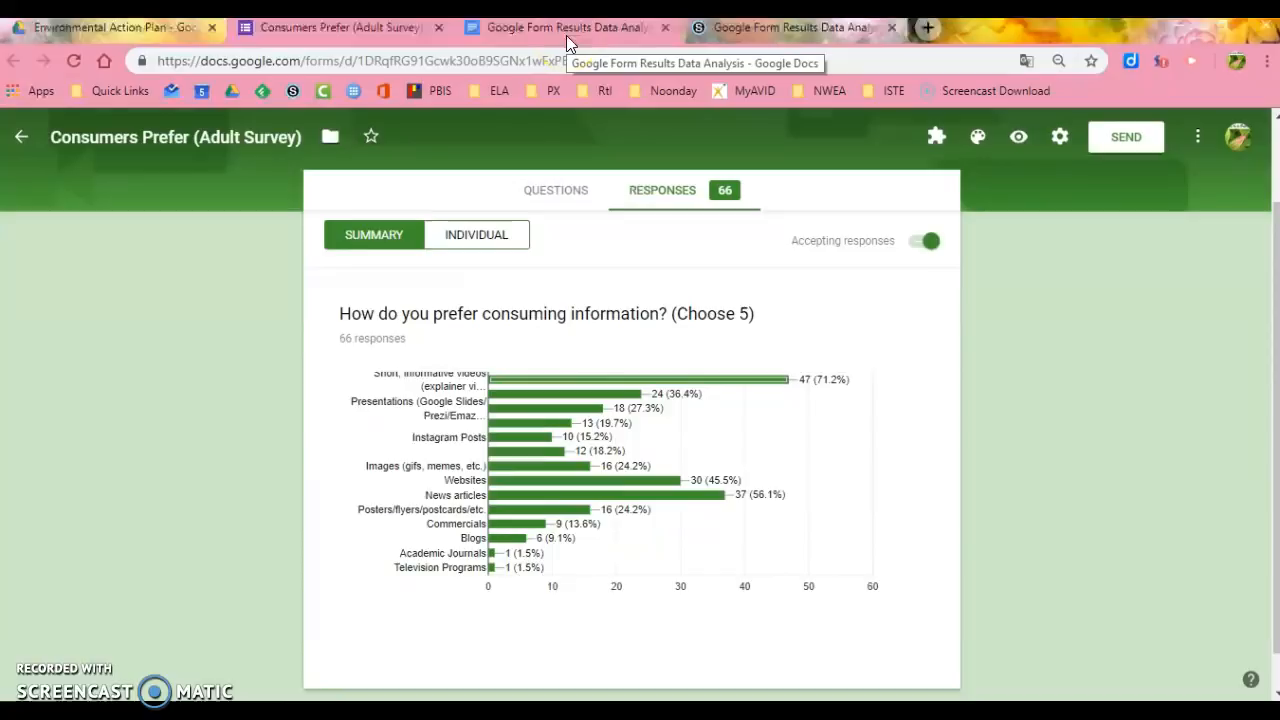
pyautogui.click(566, 35)
pyautogui.click(798, 605)
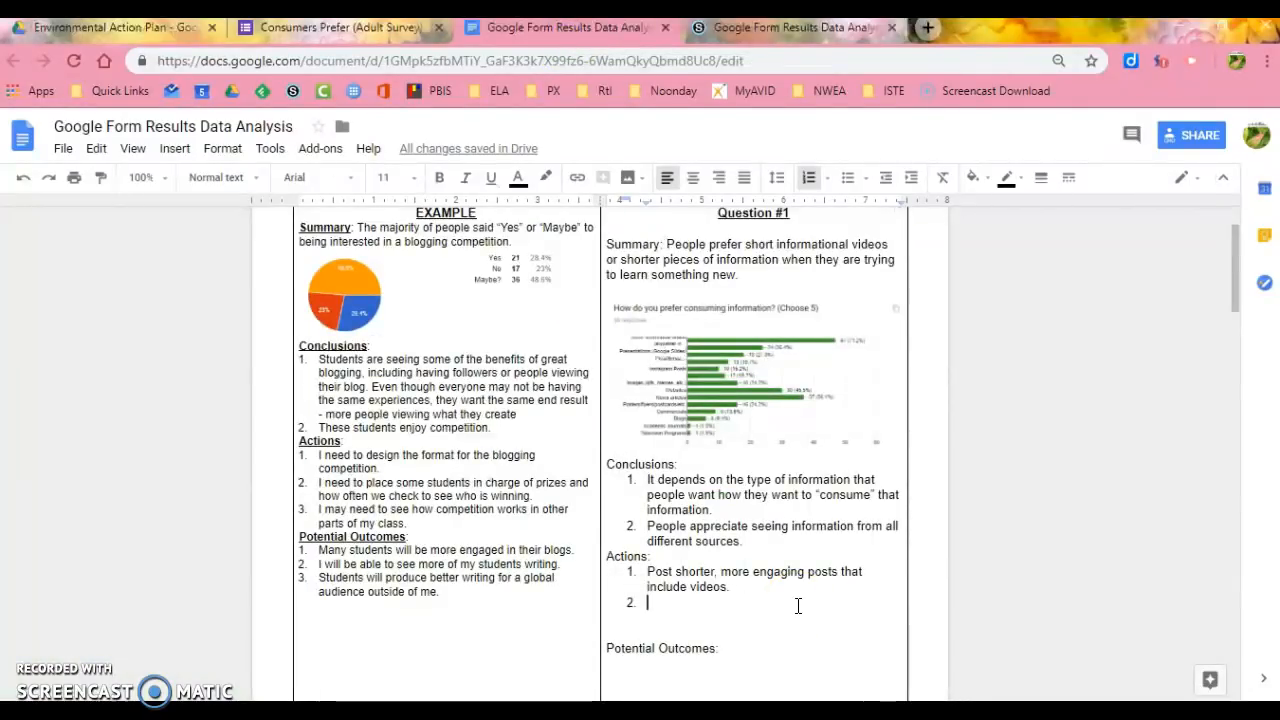
pyautogui.write('Link n')
pyautogui.press('BackSpace')
pyautogui.write('poo')
pyautogui.write('ular new')
pyautogui.write('s articles to ')
pyautogui.write('my posts to ')
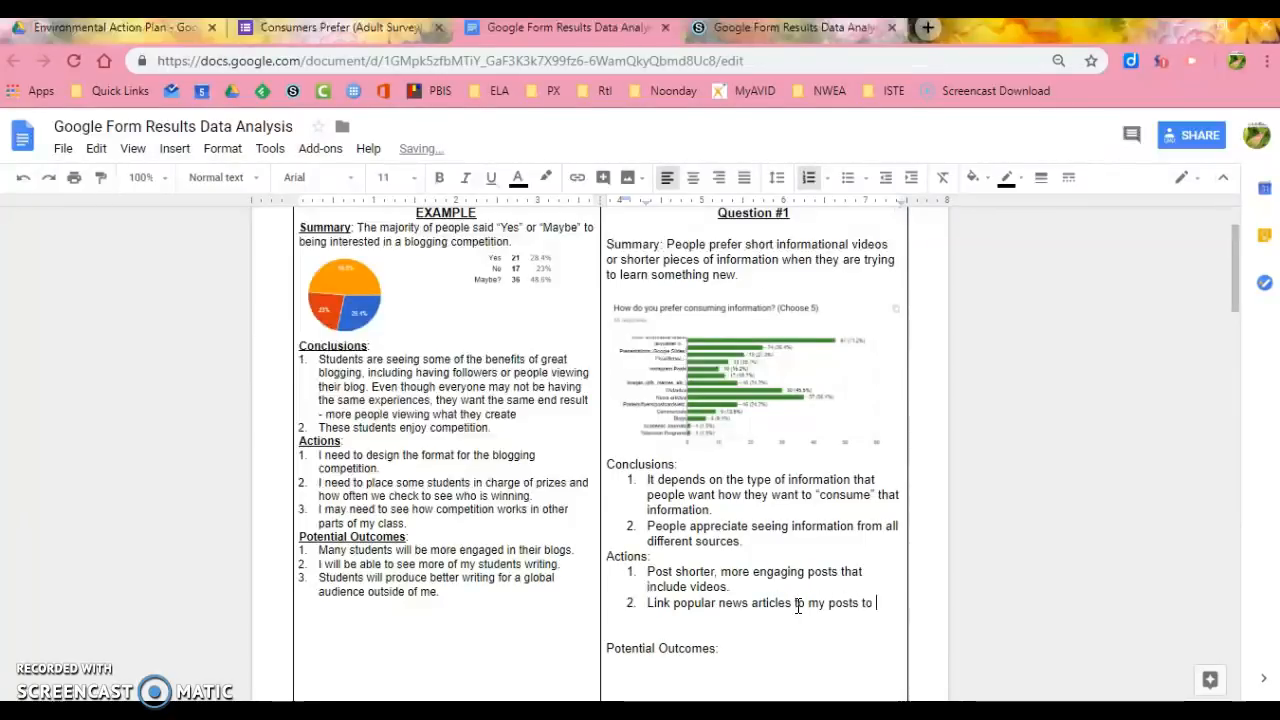
pyautogui.write("support what I'm saying.")
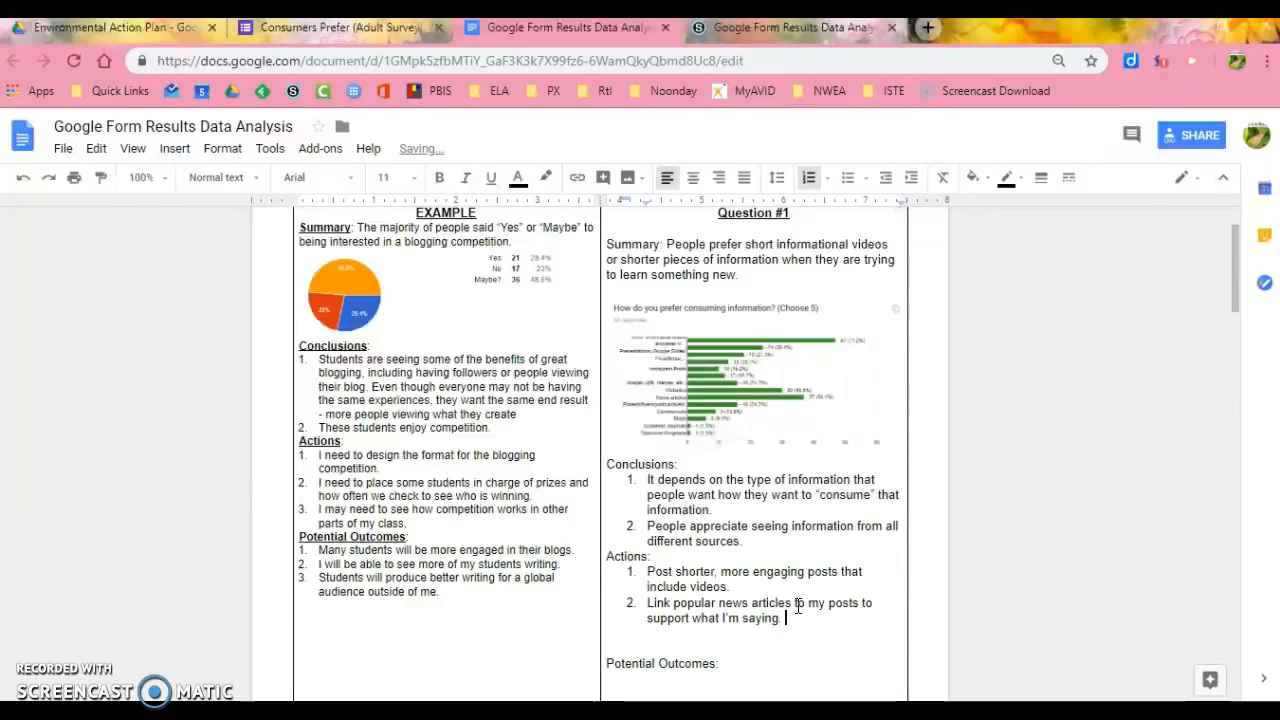
pyautogui.press('Delete')
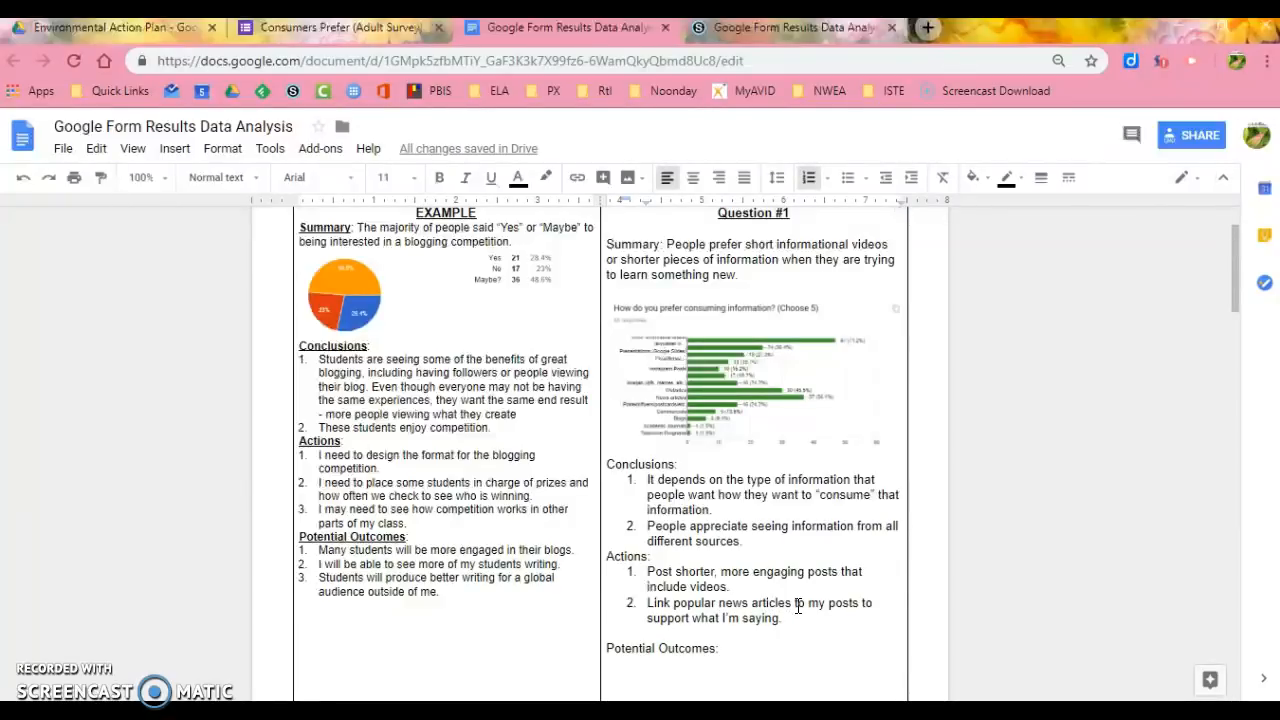
# - Remove the blank line above Potential Outcomes in the Question #1 cell and start a numbered list beneath that label
pyautogui.moveTo(318, 456); pyautogui.dragTo(421, 523)
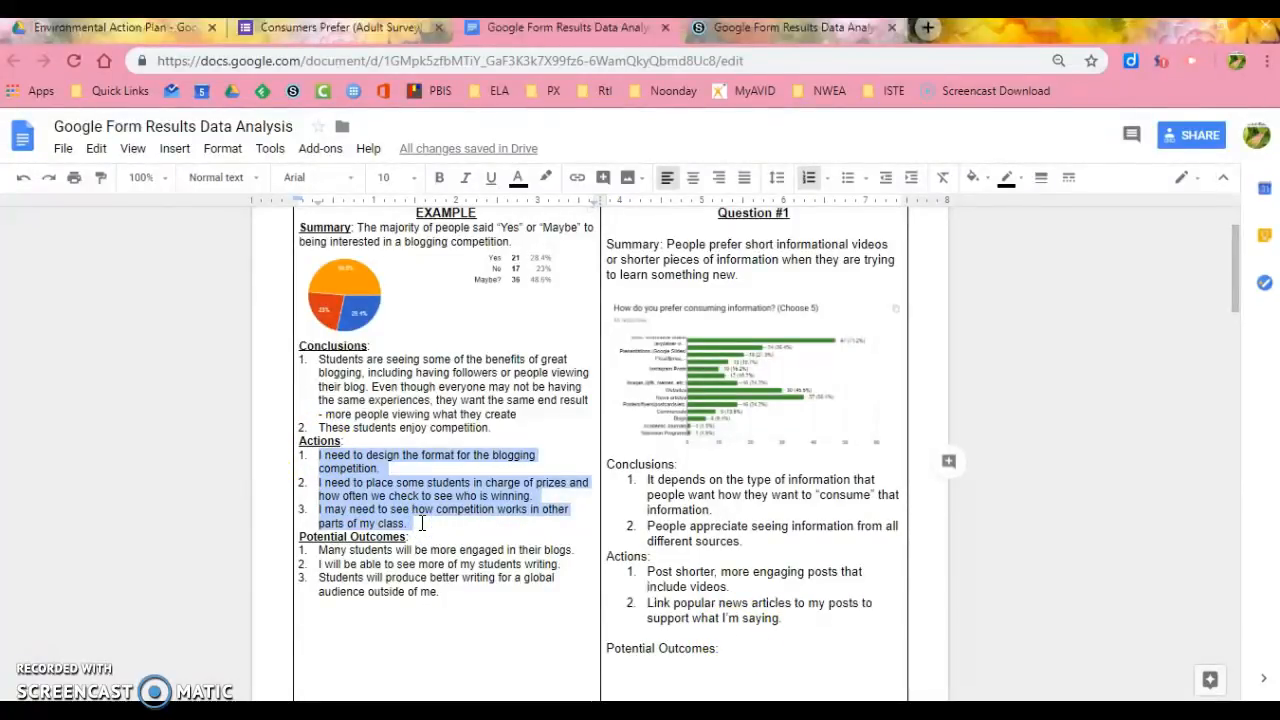
pyautogui.click(421, 523)
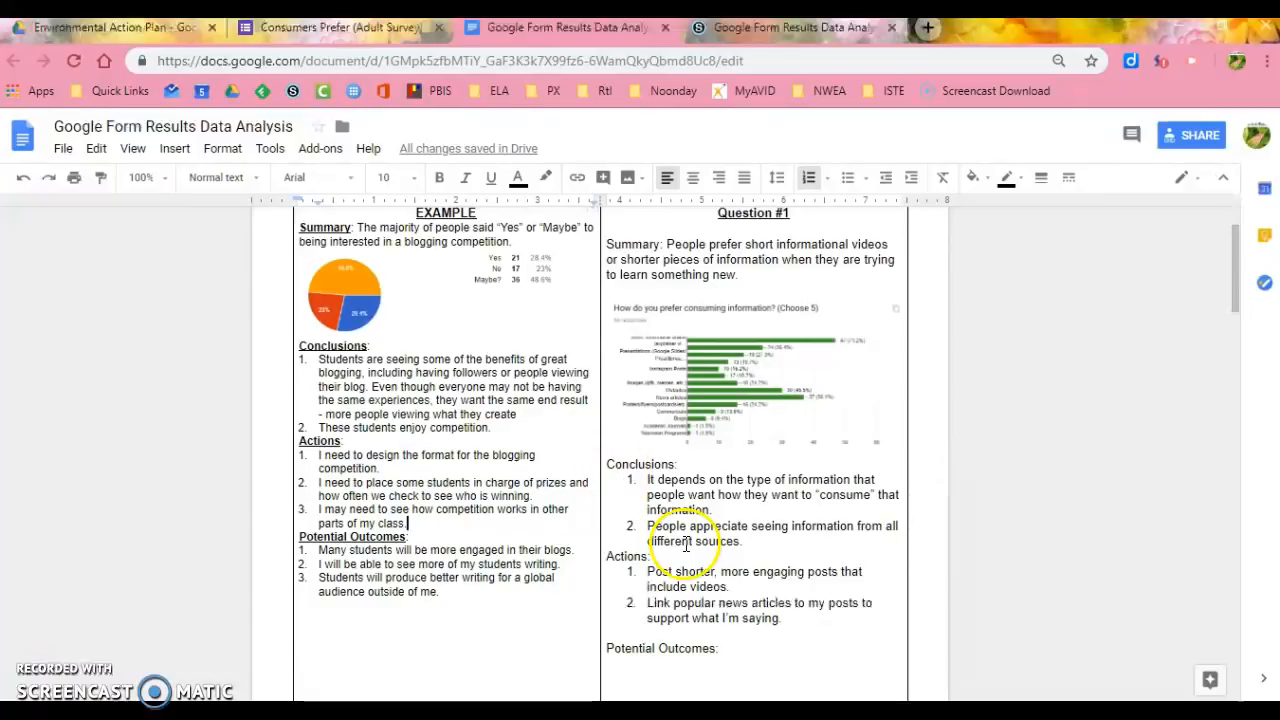
pyautogui.click(725, 637)
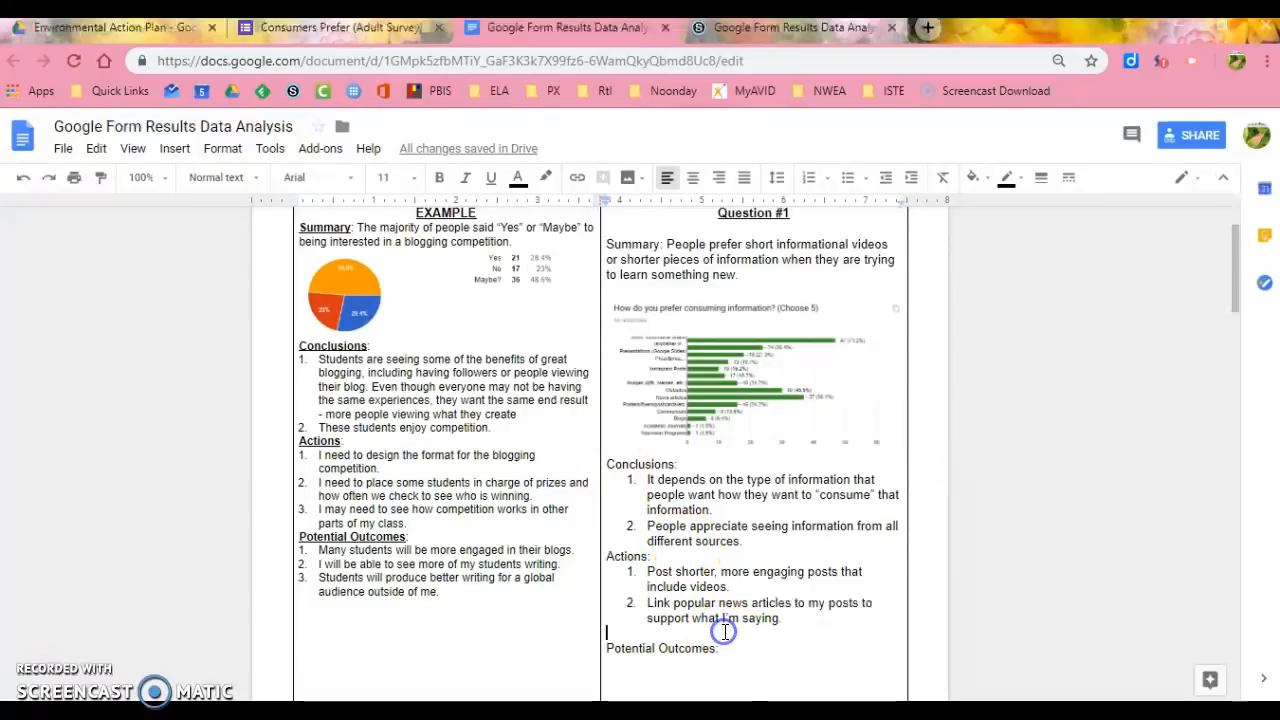
pyautogui.press('BackSpace')
pyautogui.click(723, 643)
pyautogui.press('Return')
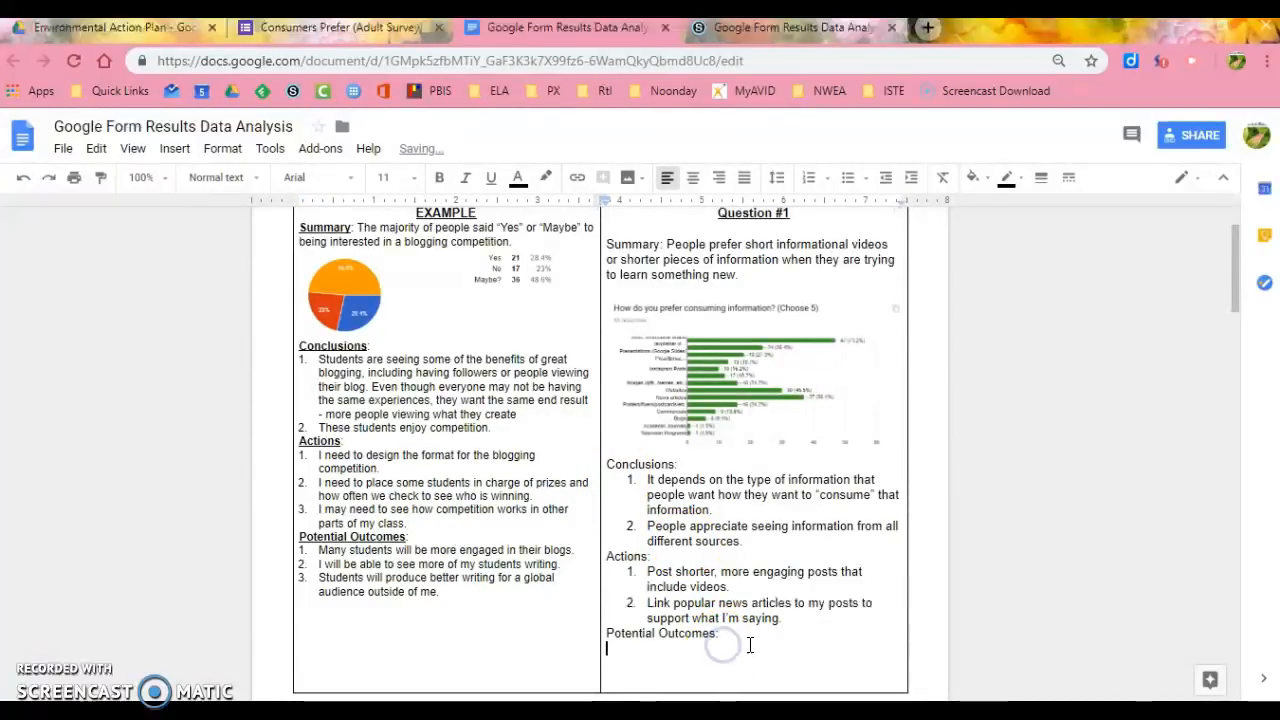
pyautogui.hotkey('ctrl', 'shift', '7')
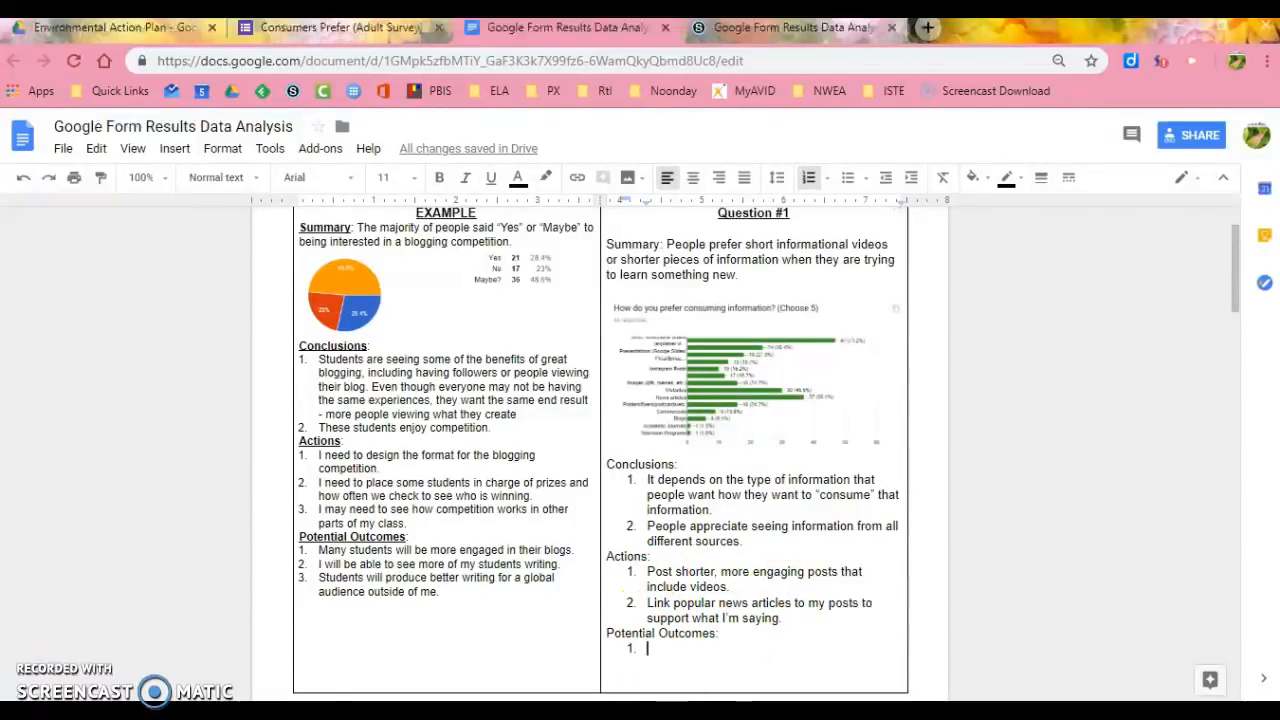
# - Write the first potential outcome, "Increase the number of viewers on my blog."
pyautogui.write('Have')
pyautogui.press('BackSpace')
pyautogui.write('Increase the number of viewers on my blog.')
# - Add the second potential outcome, "I could get better at saying what I need to say in a shorter amount of time.", and delete the trailing blank lines
pyautogui.press('Return')
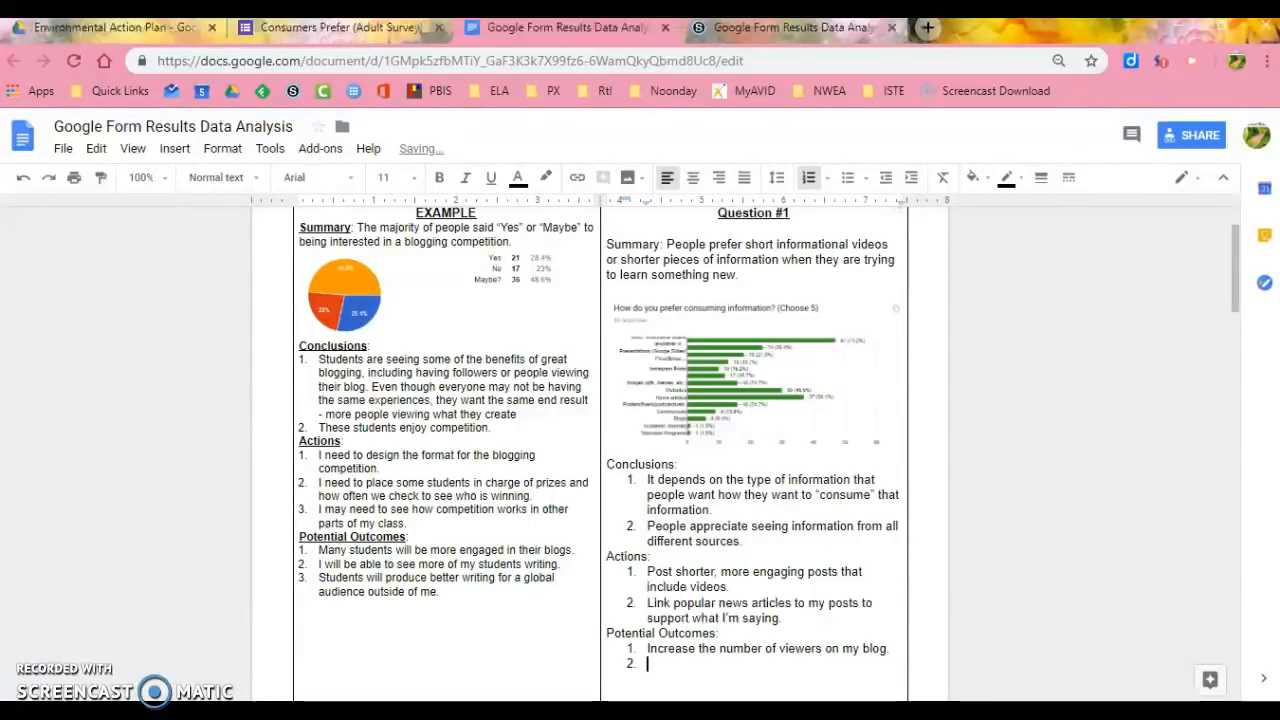
pyautogui.press('Return')
pyautogui.hotkey('ctrl', 'z')
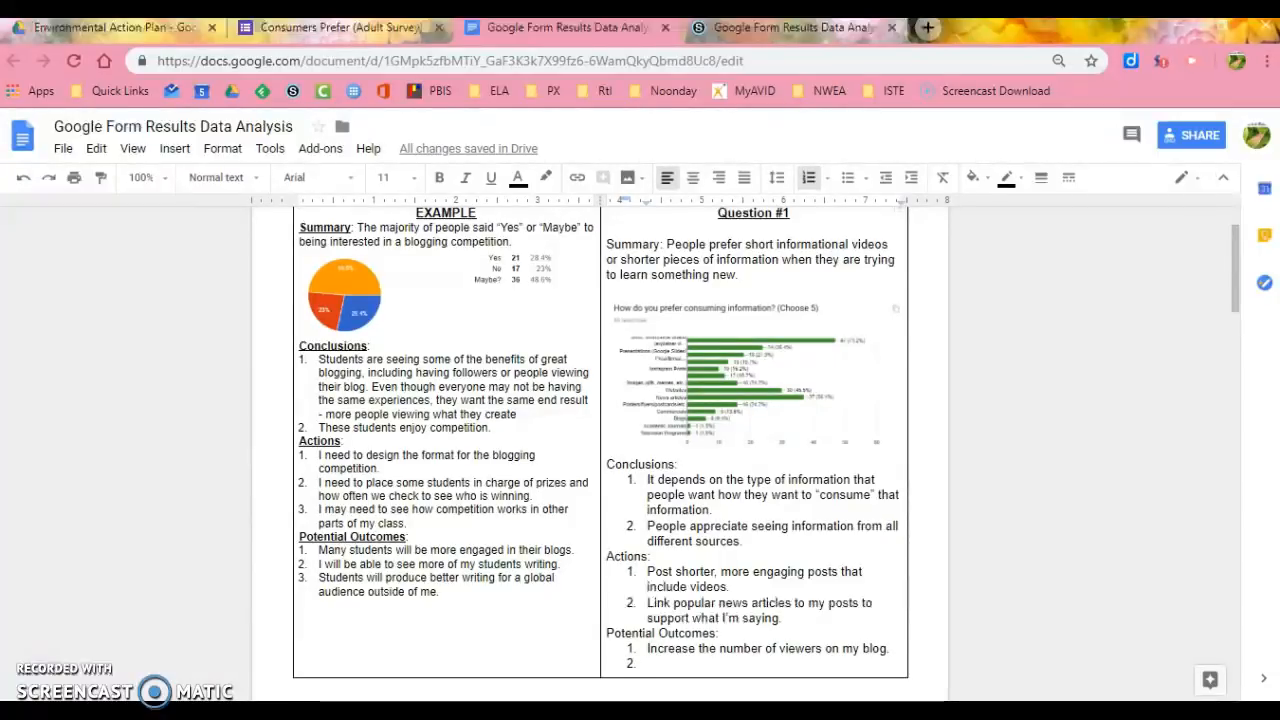
pyautogui.write('I could get better an')
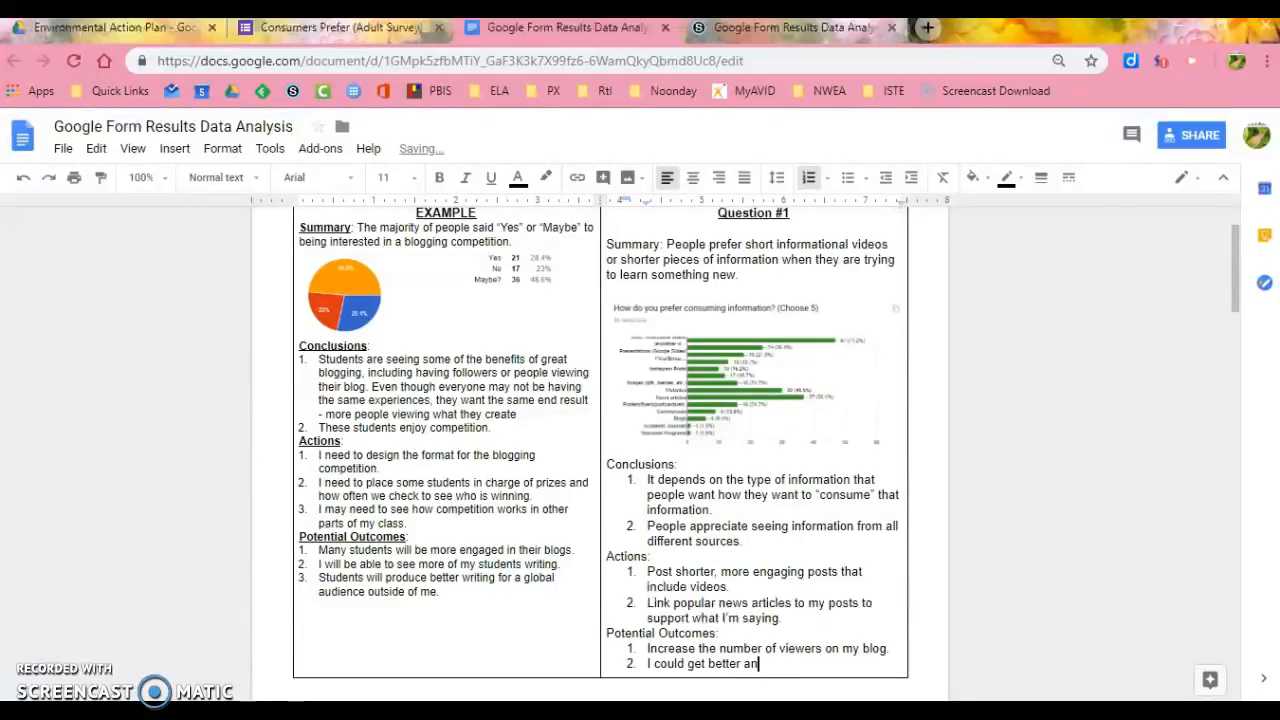
pyautogui.write('d say')
pyautogui.write('ing what I need to ')
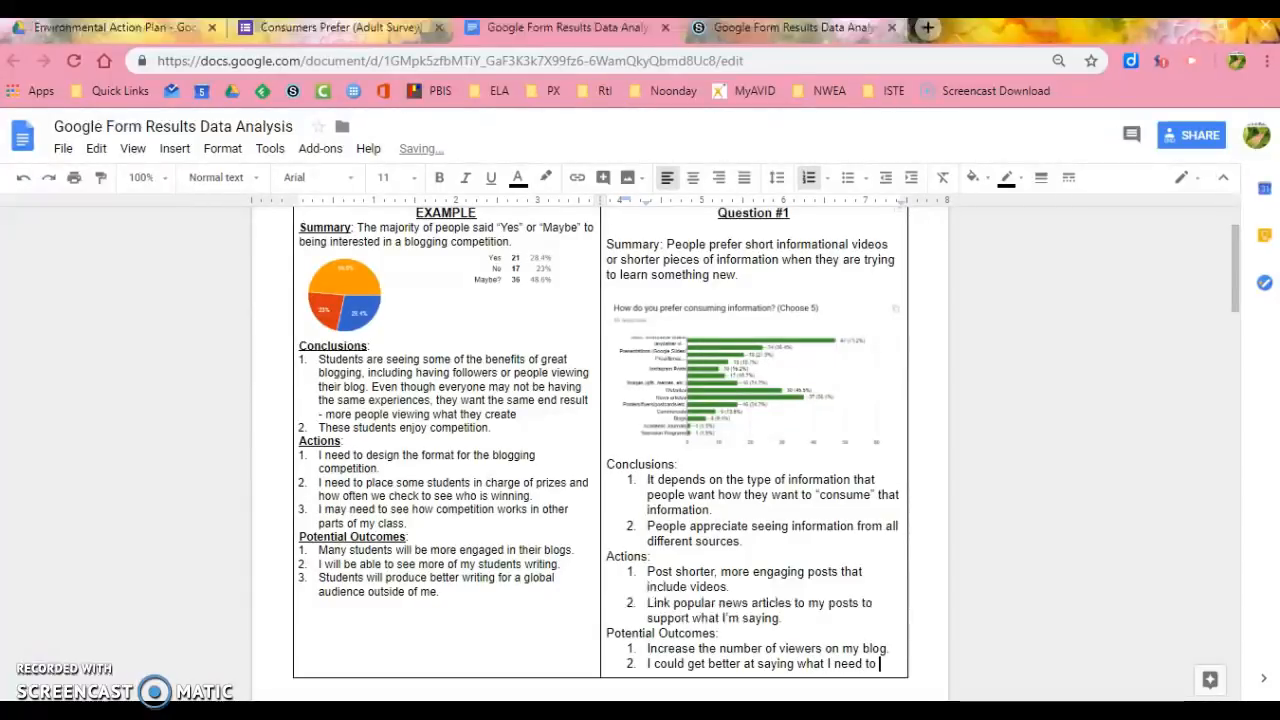
pyautogui.write('say in a shorter amount of time.')
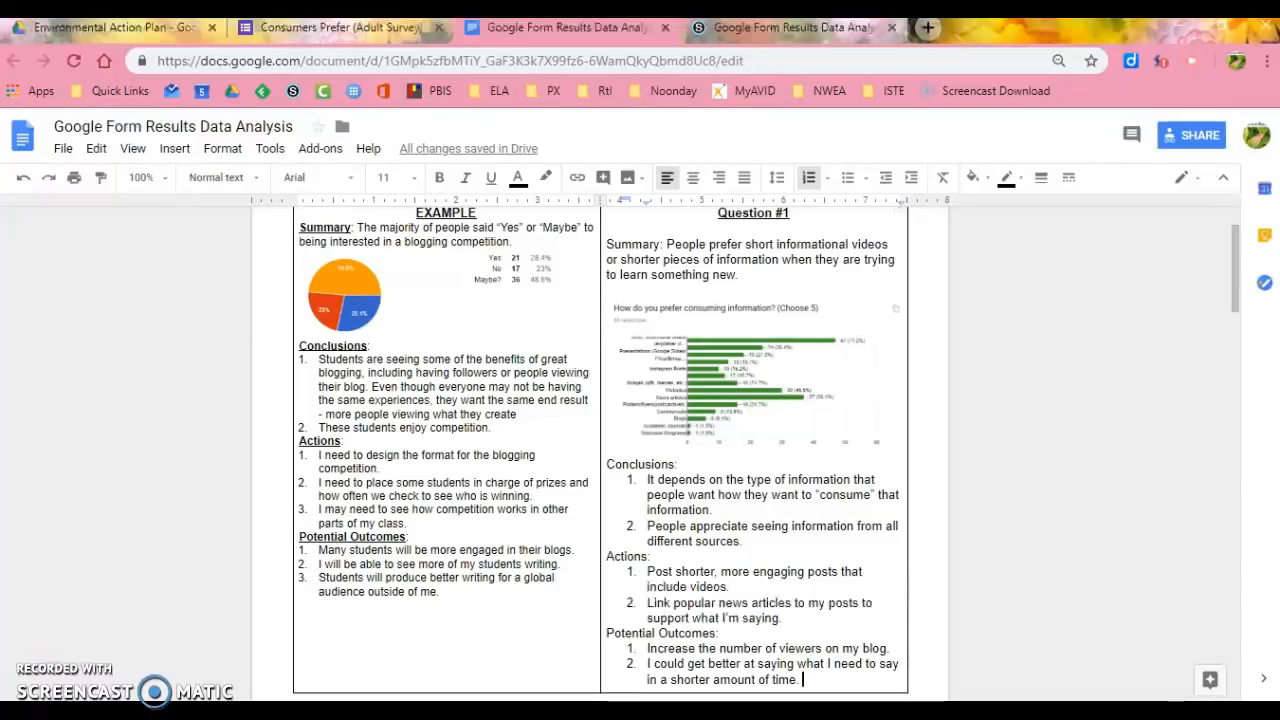
# - Review the example's potential outcomes and switch to the Google Form Results Data Analysis Assignment page in Schoology
pyautogui.moveTo(318, 550); pyautogui.dragTo(474, 592)
pyautogui.click(474, 592)
pyautogui.click(845, 686)
pyautogui.click(822, 30)
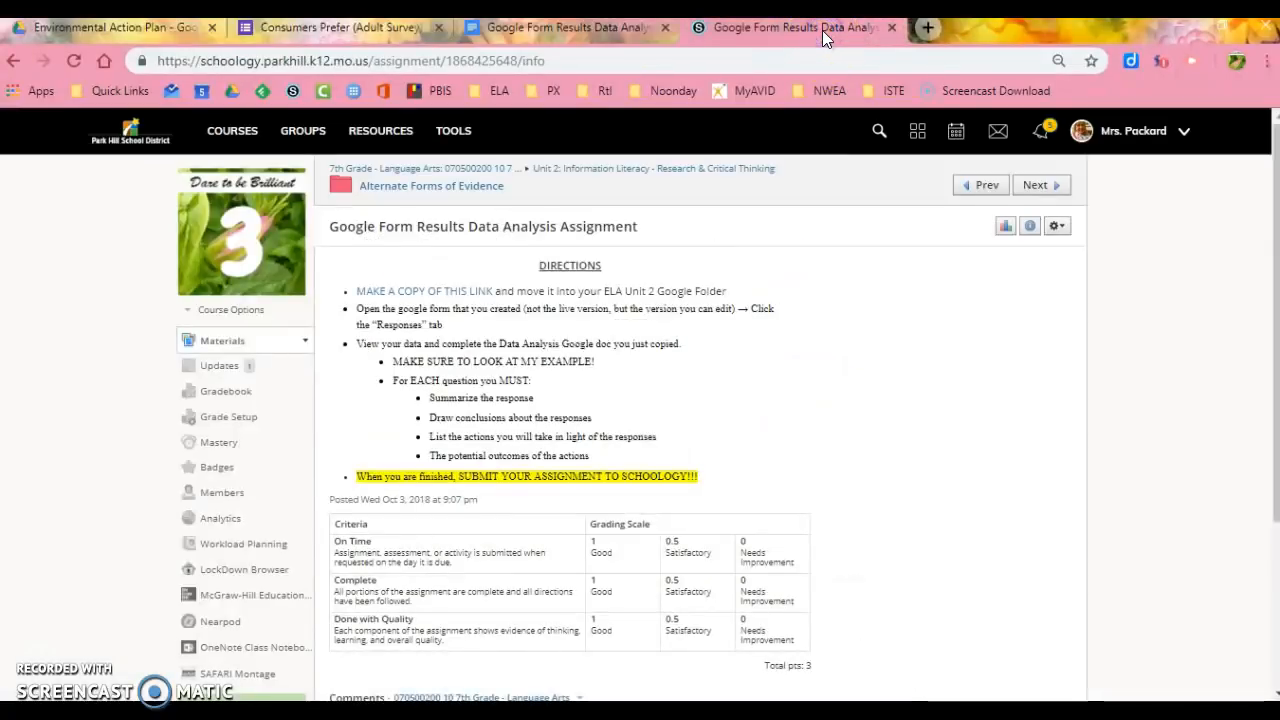